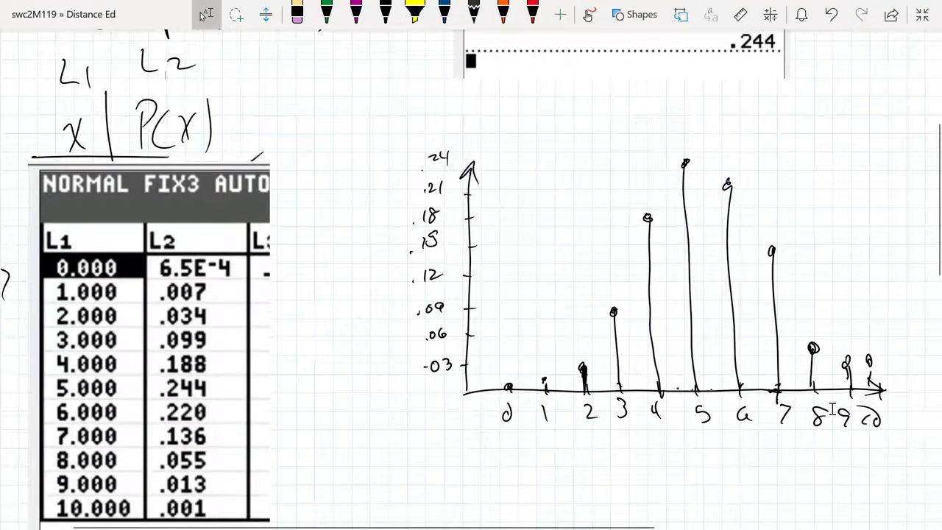
# - Switch between OneNote and TI-SmartView, which holds the binompdf(10,.52) results in L2
pyautogui.hotkey('alt', 'Tab')
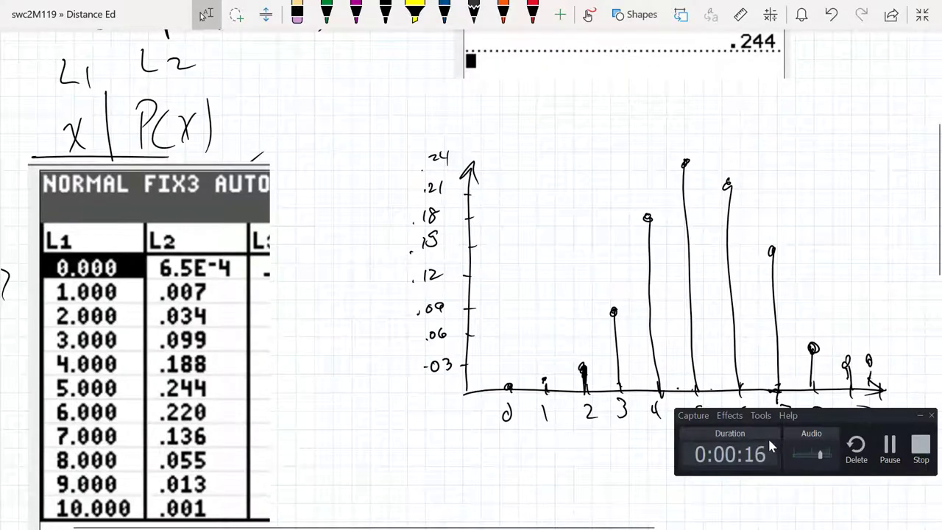
pyautogui.hotkey('alt', 'Tab')
pyautogui.press('Tab')
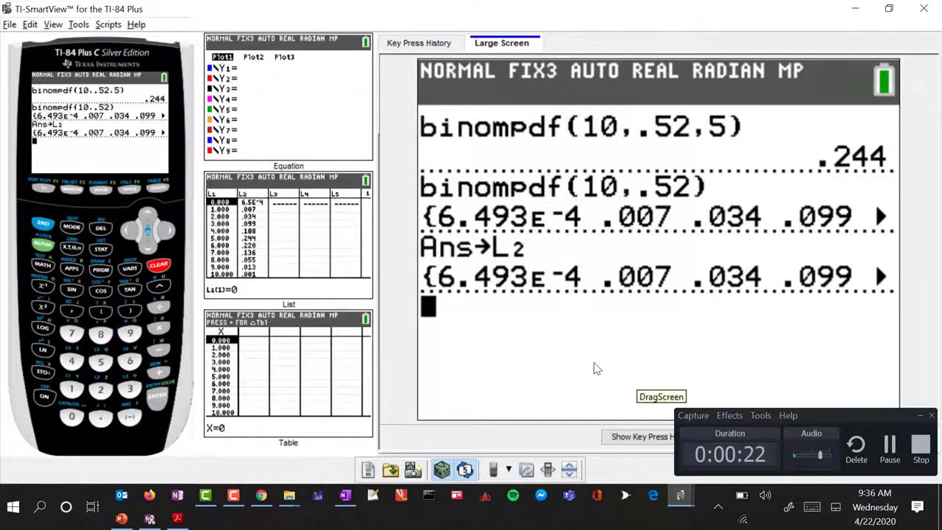
pyautogui.hotkey('alt', 'Tab')
pyautogui.hotkey('alt', 'Tab')
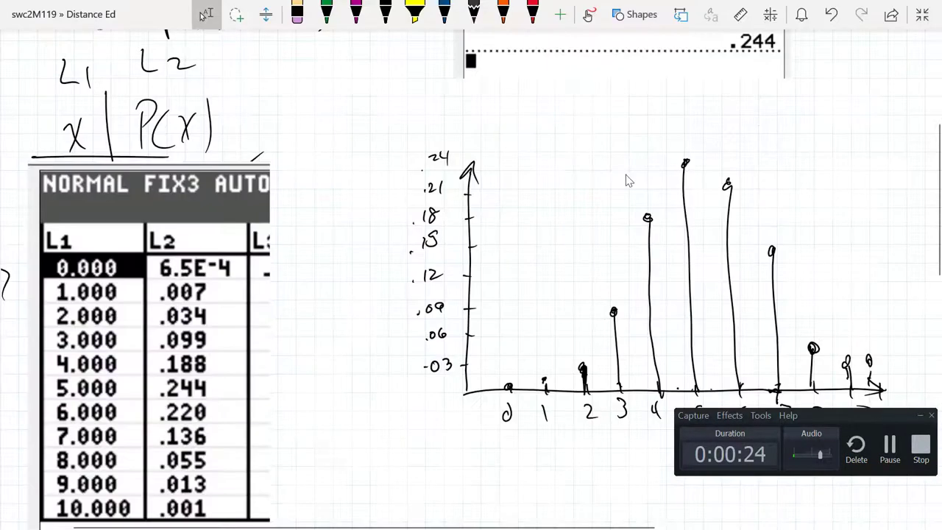
pyautogui.hotkey('alt', 'Tab')
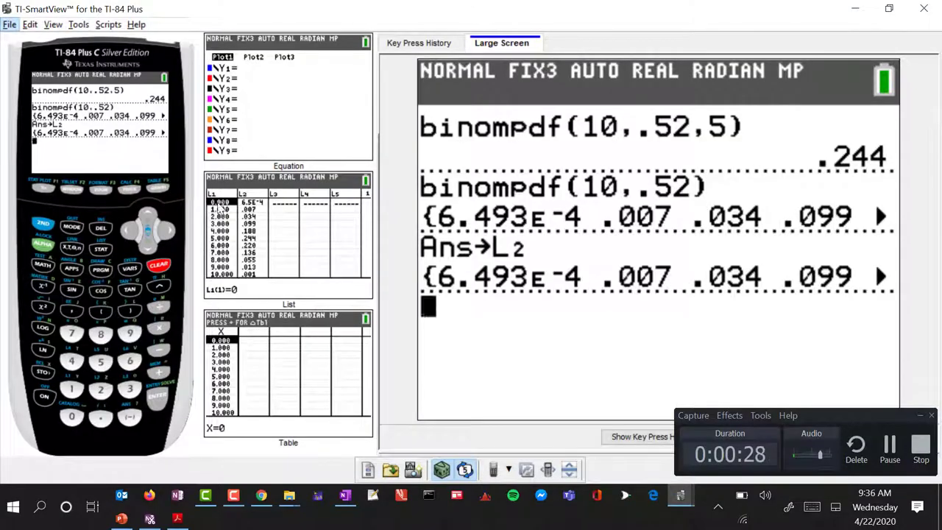
# - Open the STAT list editor to view x values in L1 and probabilities in L2, then return to OneNote
pyautogui.click(99, 252)
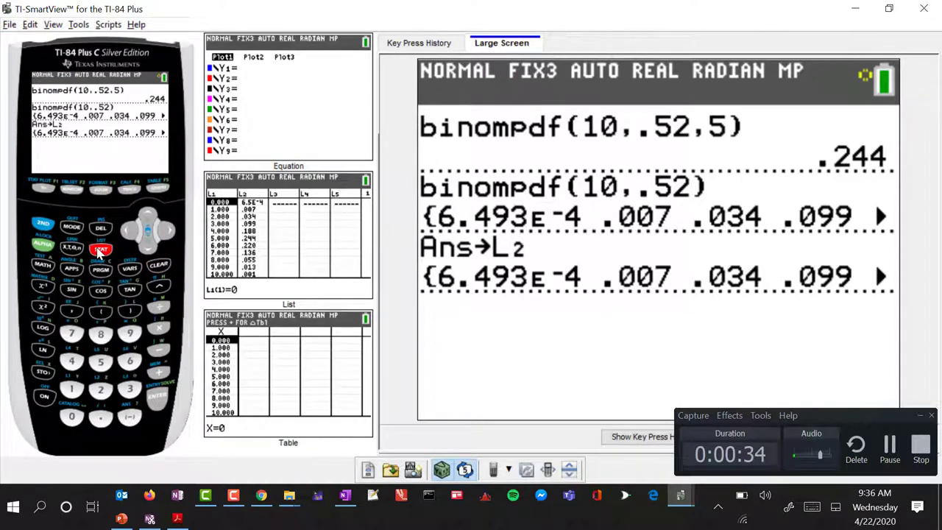
pyautogui.click(156, 398)
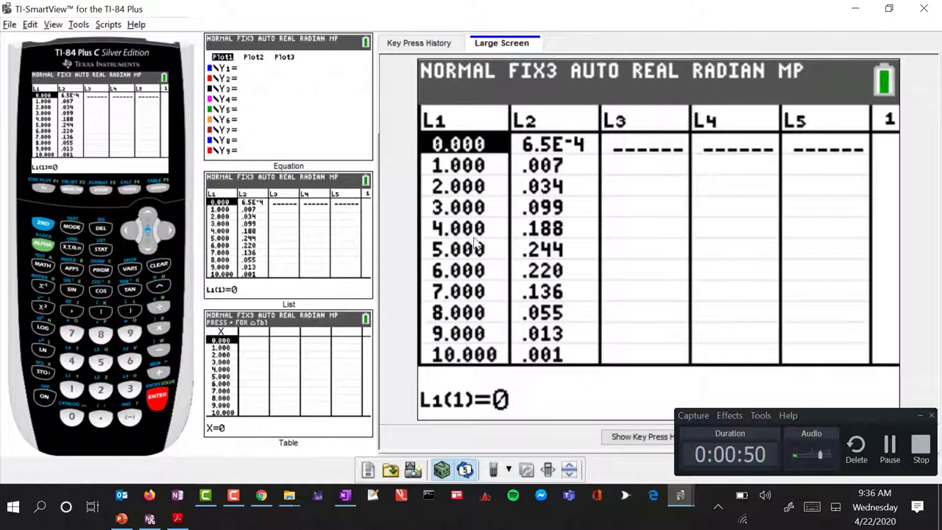
pyautogui.hotkey('alt', 'Tab')
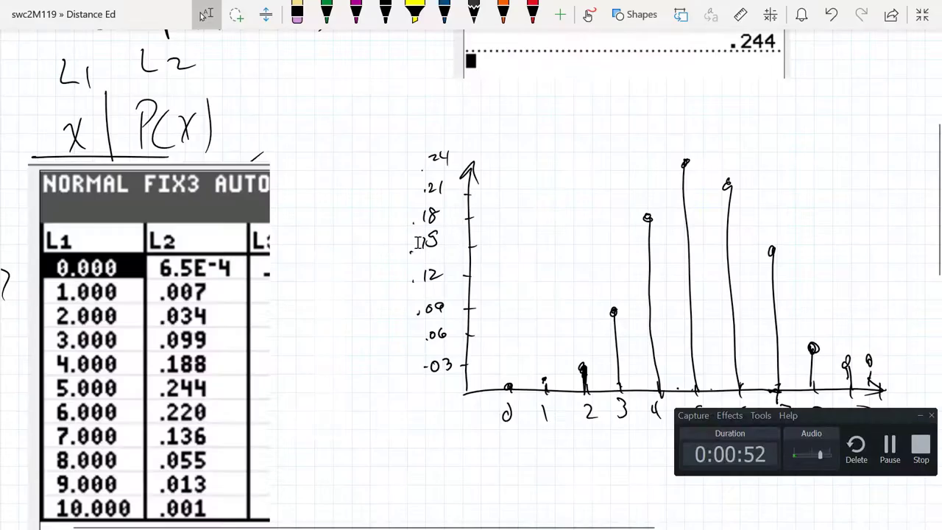
pyautogui.scroll(4, 421, 247)
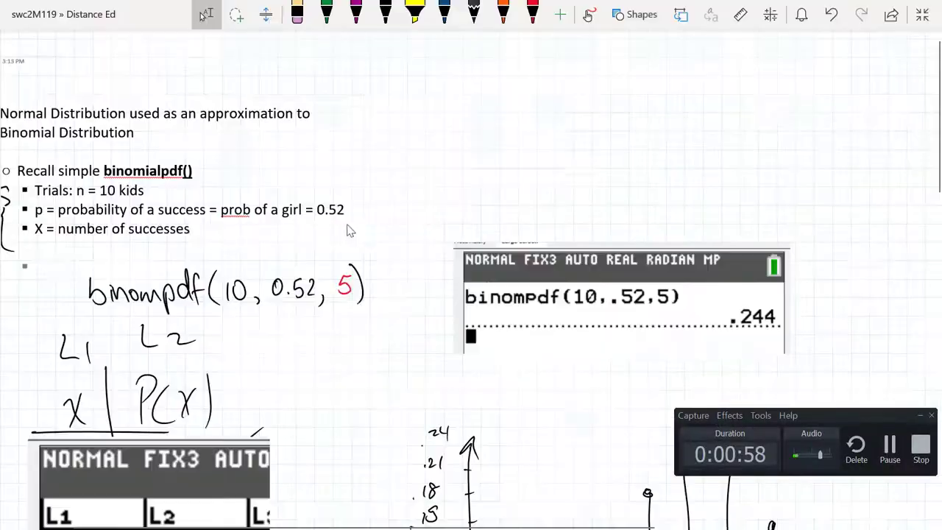
# - Return to TI-SmartView's list editor, where L2 shows .244 at x = 5
pyautogui.hotkey('alt', 'Tab')
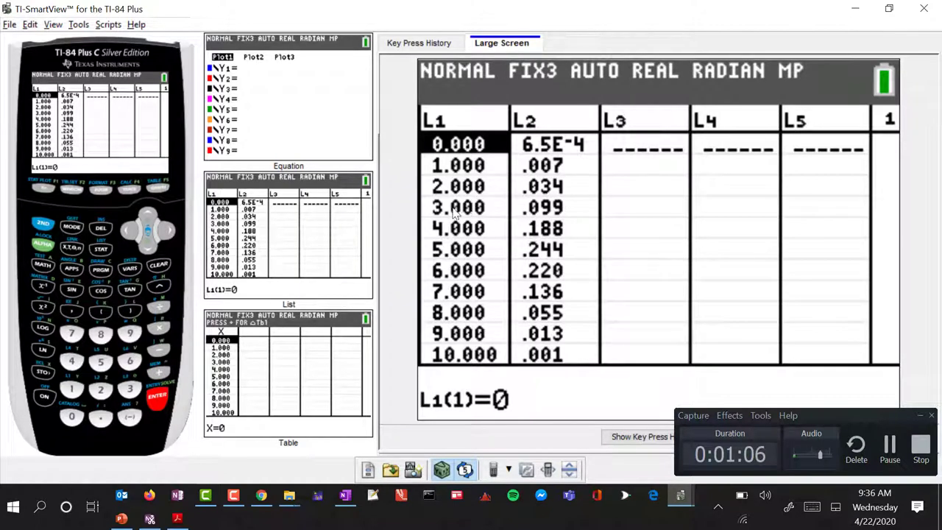
# - Open the Plot1 settings from the STAT PLOT menu
pyautogui.click(44, 227)
pyautogui.click(43, 189)
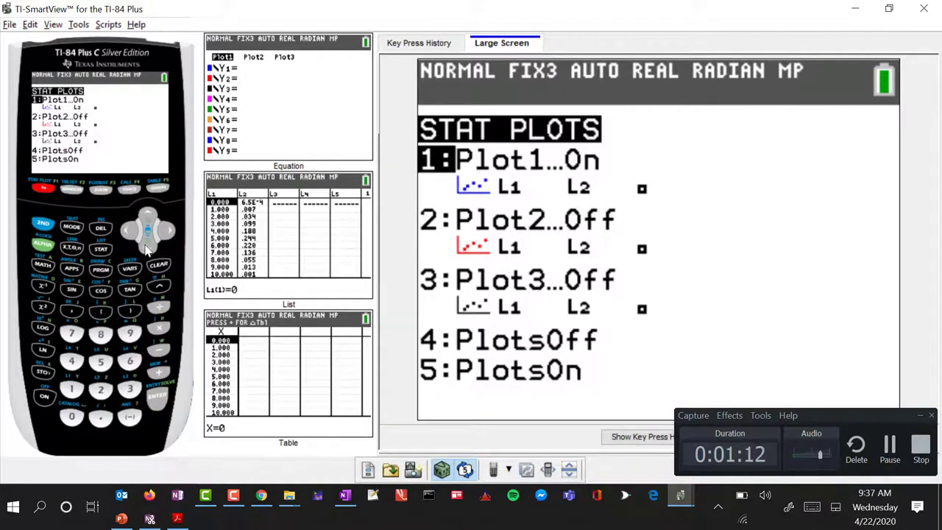
pyautogui.click(163, 399)
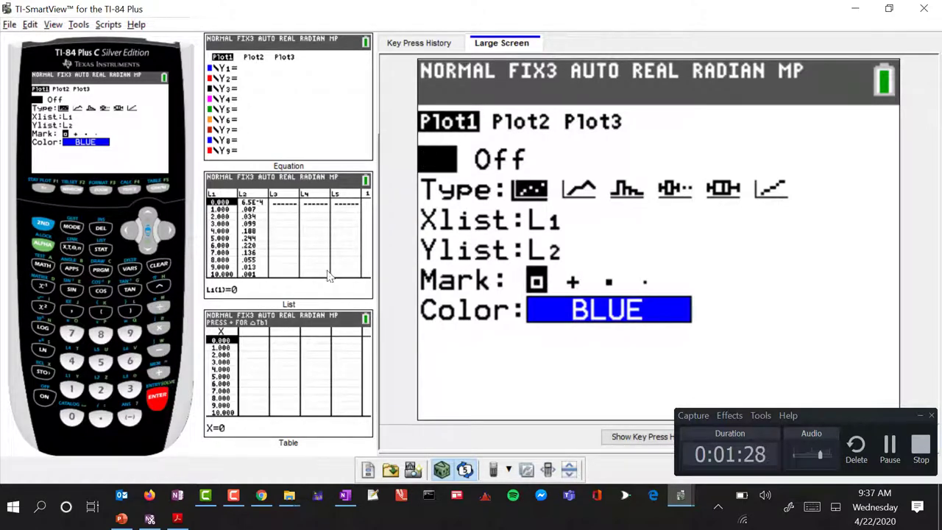
# - Set Plot1 to a scatter plot with Xlist L1 and Ylist L2, and graph it
pyautogui.click(150, 246)
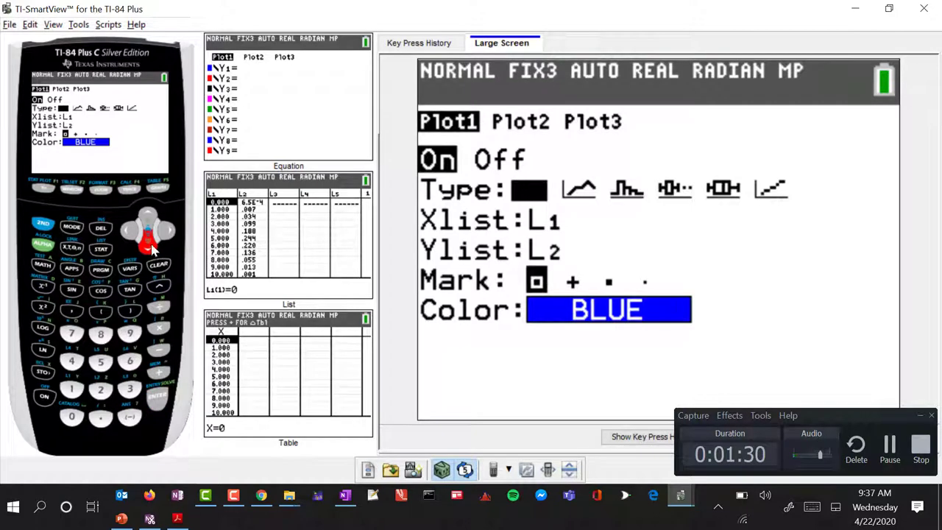
pyautogui.click(151, 246)
pyautogui.click(174, 231)
pyautogui.click(147, 215)
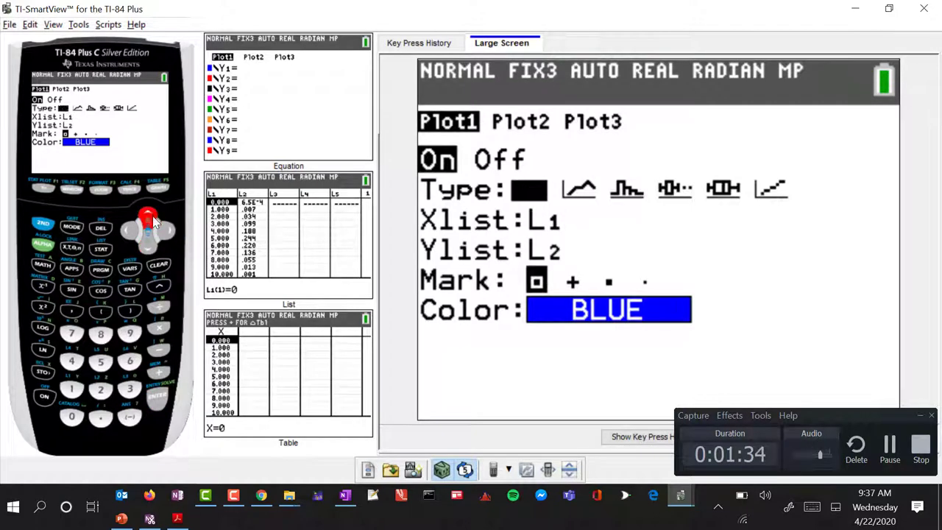
pyautogui.click(166, 231)
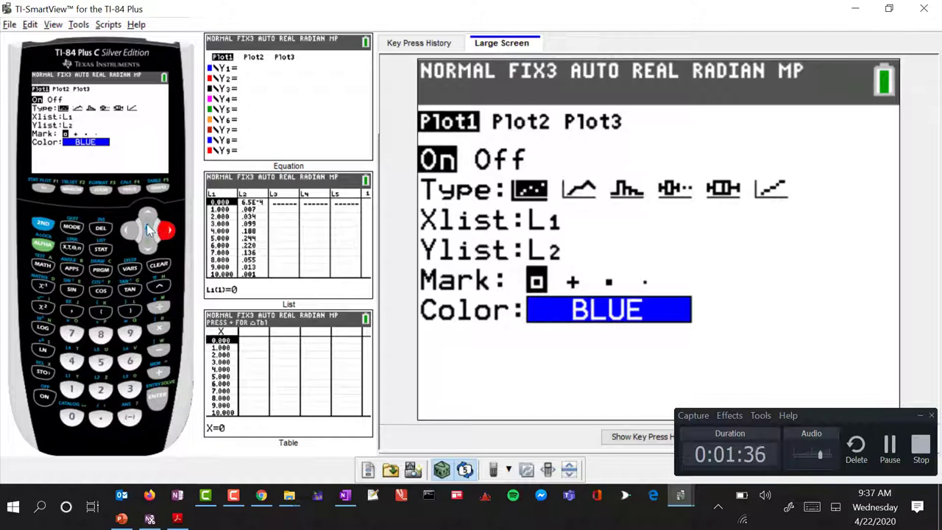
pyautogui.click(136, 230)
pyautogui.click(151, 246)
pyautogui.click(152, 247)
pyautogui.click(153, 247)
pyautogui.click(151, 247)
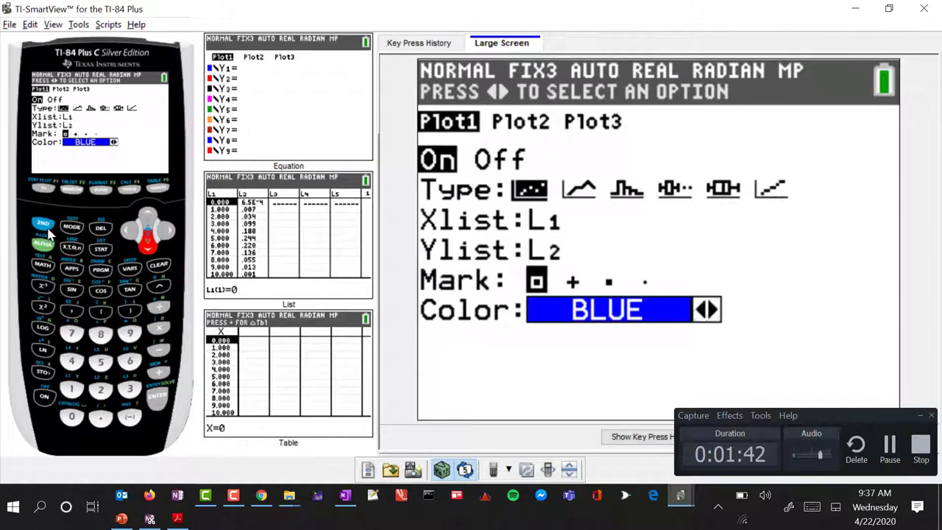
pyautogui.click(160, 189)
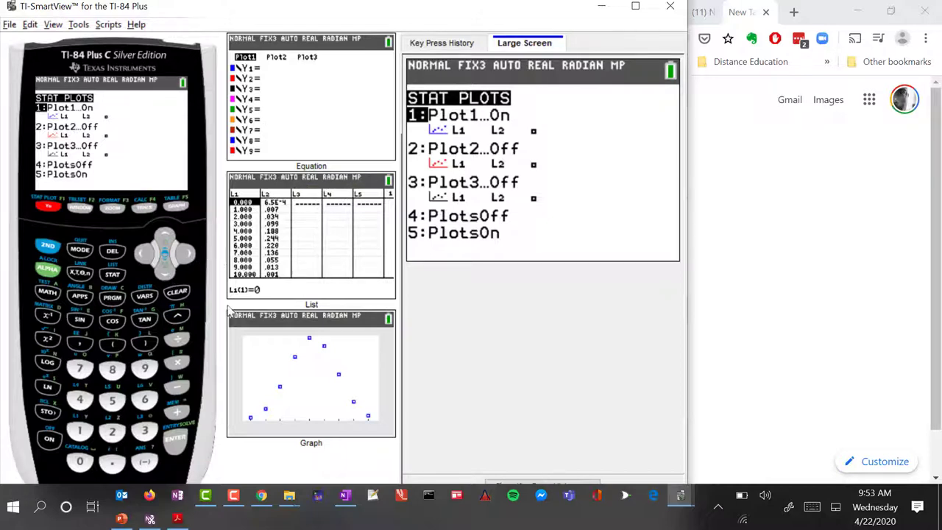
# - Show the L1/L2 scatter plot in a maximized calculator window and start tracing it
pyautogui.click(183, 210)
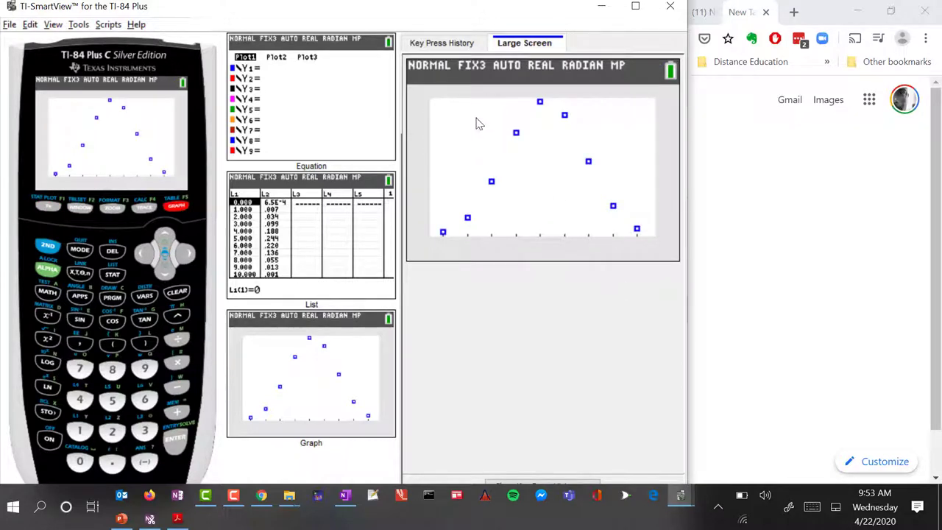
pyautogui.click(649, 13)
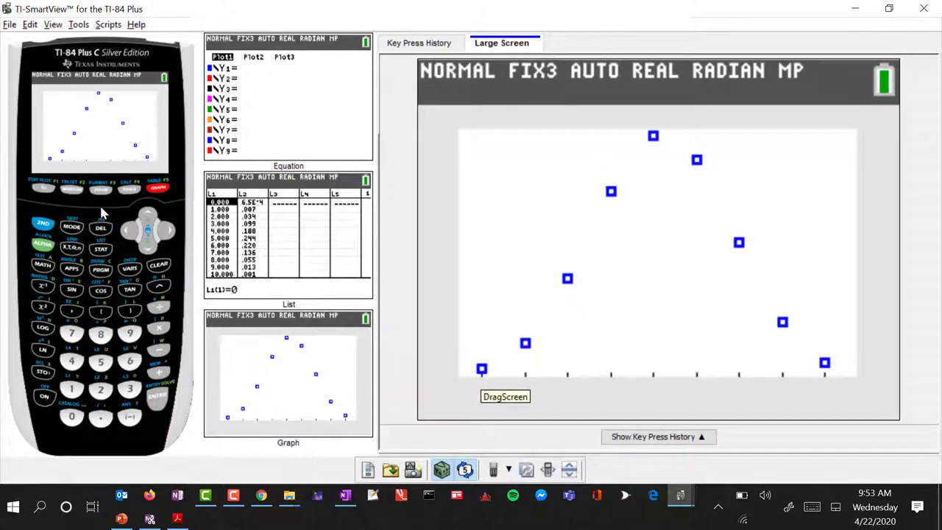
pyautogui.click(134, 190)
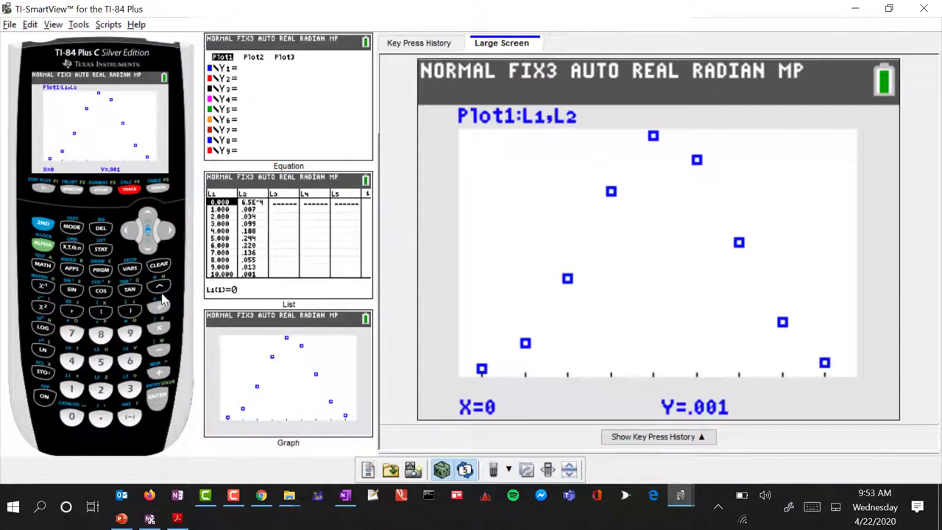
pyautogui.press('XF86AudioLowerVolume')
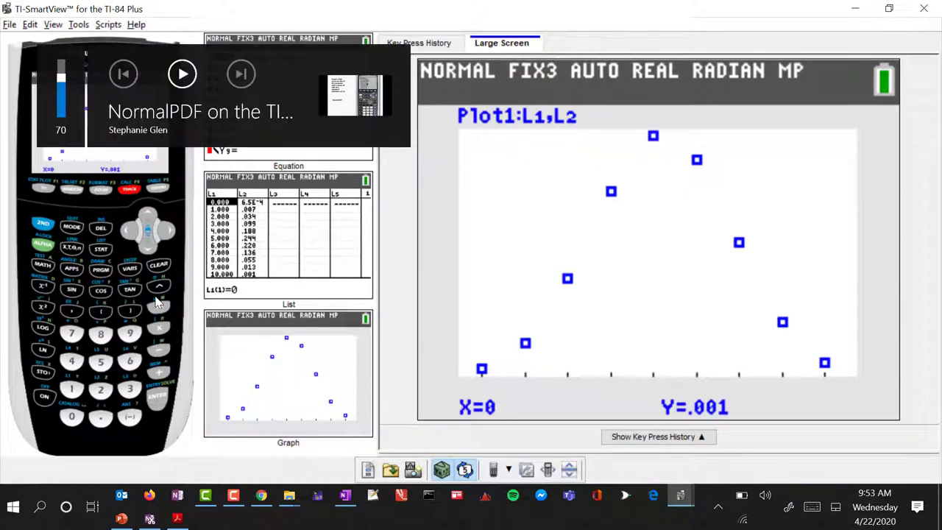
# - Trace the plot from X=1 to the peak point X=5, Y=.244
pyautogui.click(164, 234)
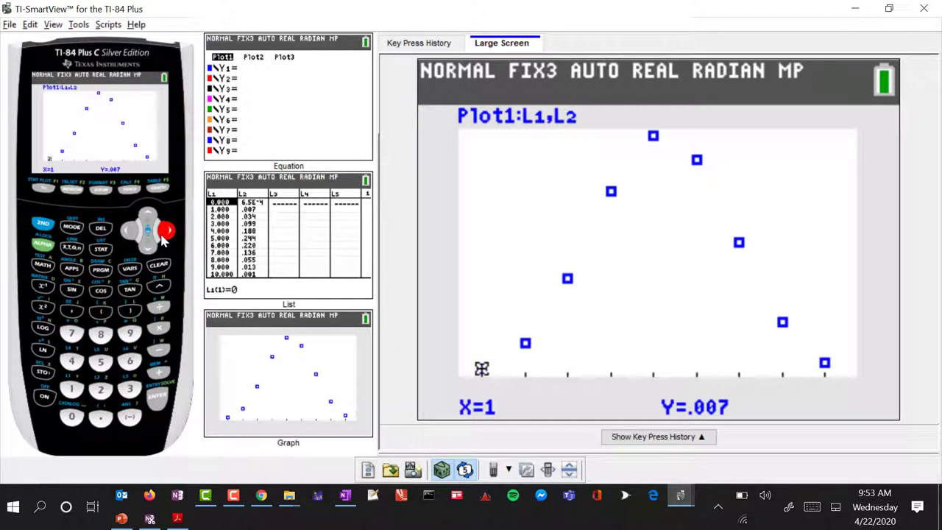
pyautogui.click(163, 236)
pyautogui.click(165, 235)
pyautogui.click(165, 235)
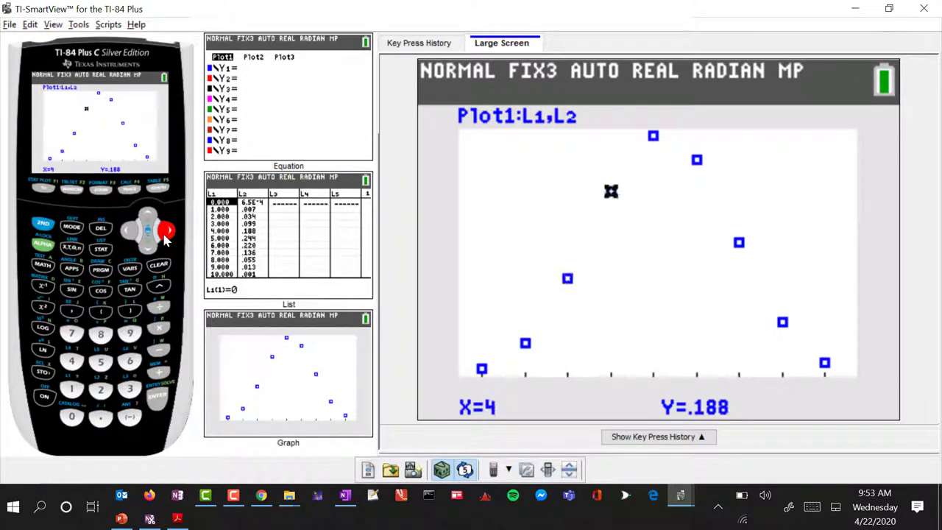
pyautogui.click(164, 234)
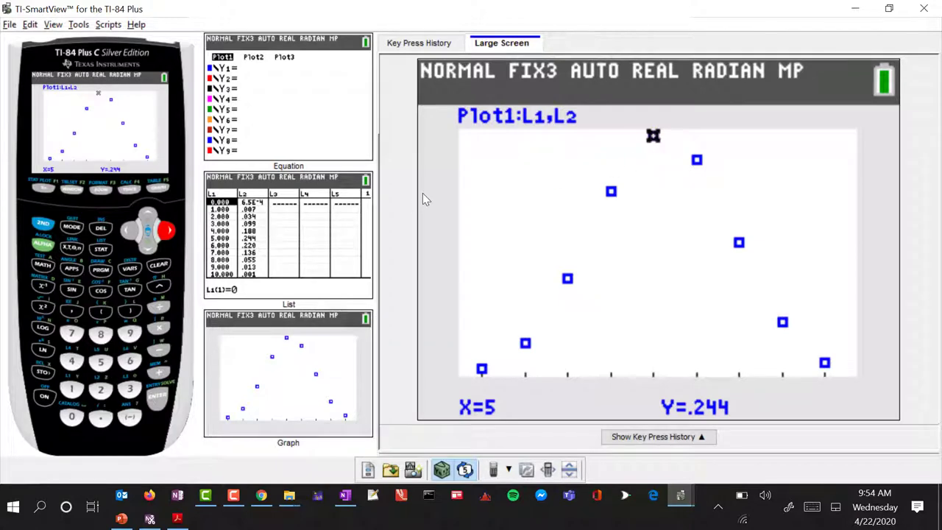
pyautogui.hotkey('alt', 'Tab')
pyautogui.hotkey('alt', 'Tab')
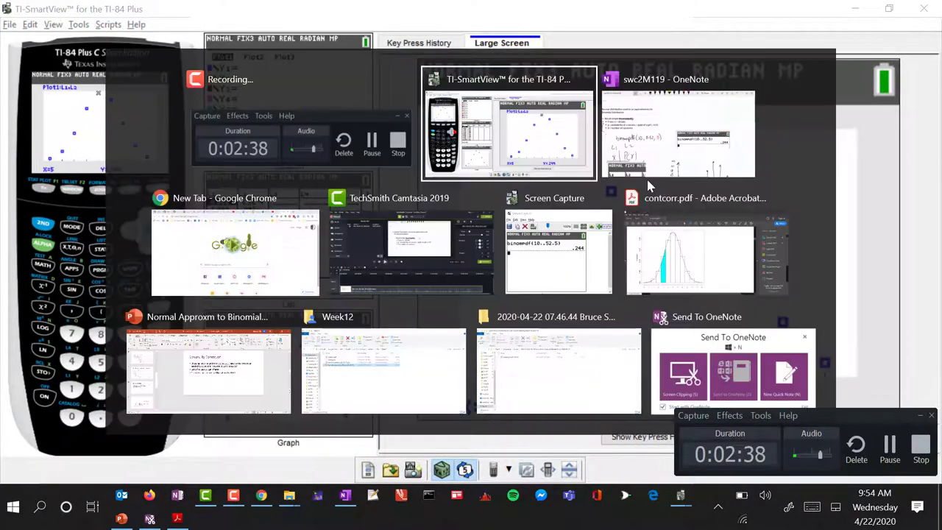
# - Snip the calculator's large-screen scatter plot with Win+Shift+S
pyautogui.click(920, 416)
pyautogui.hotkey('alt', 'Tab')
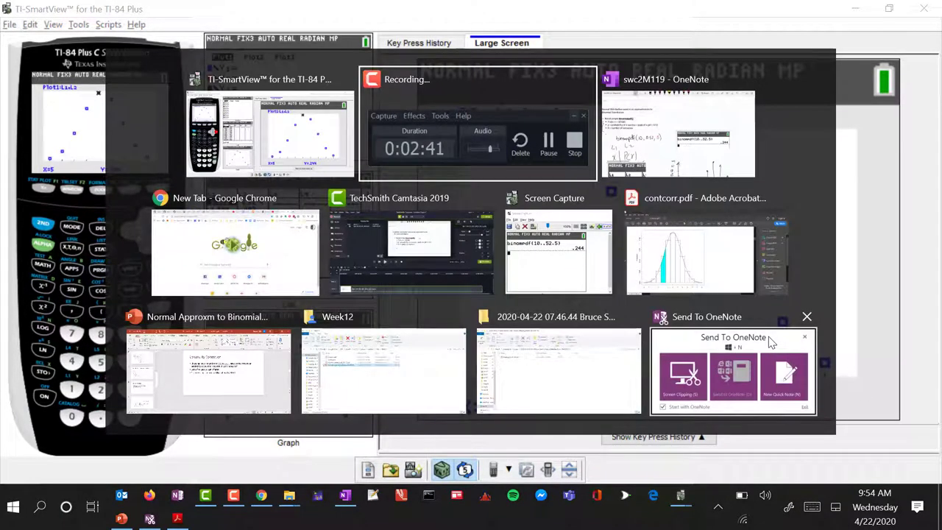
pyautogui.hotkey('alt', 'Tab')
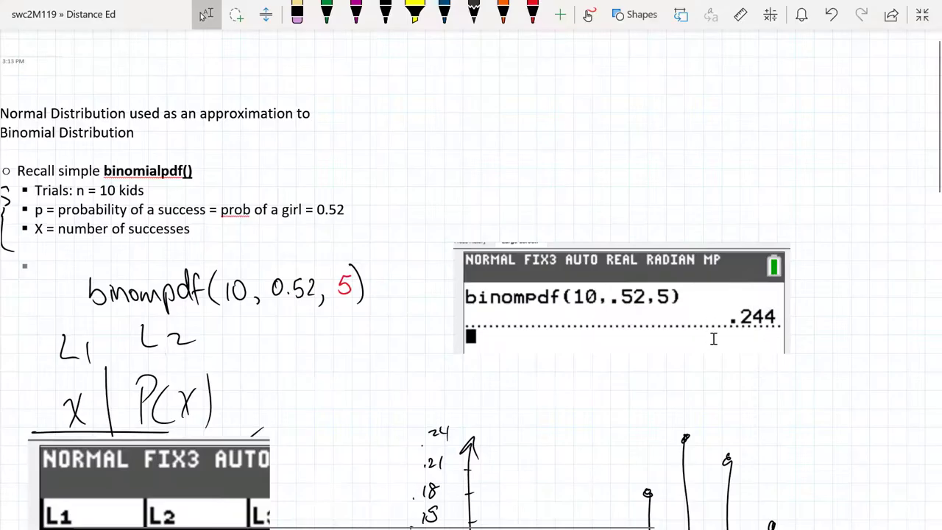
pyautogui.scroll(-4, 710, 325)
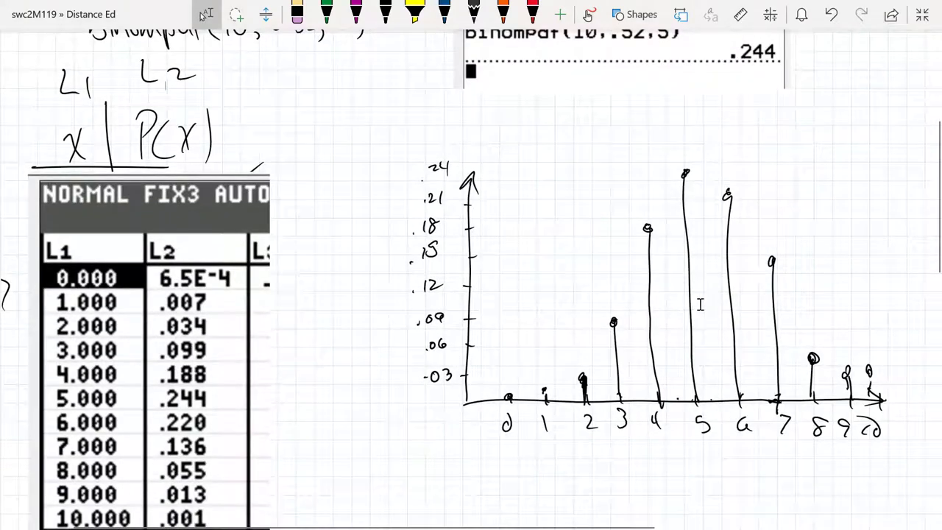
pyautogui.hotkey('alt', 'Tab')
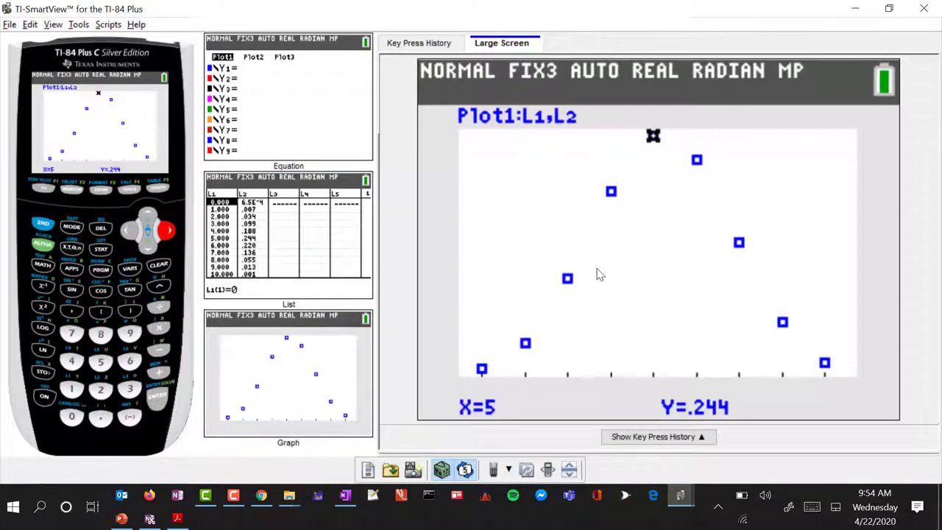
pyautogui.press('super+shift+s')
pyautogui.moveTo(406, 52)
pyautogui.mouseDown()
pyautogui.moveTo(931, 383)
pyautogui.moveTo(916, 435)
pyautogui.mouseUp()
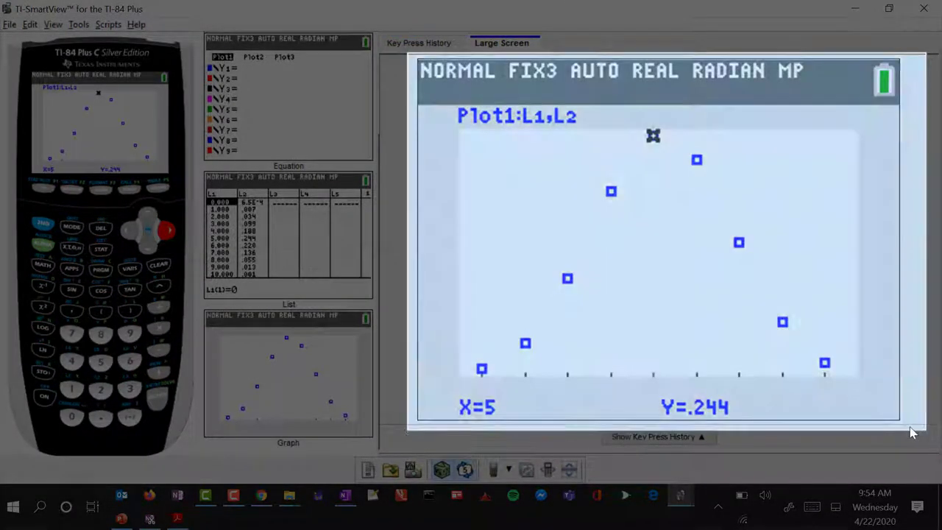
# - Paste the scatter plot snip into OneNote below the hand-drawn stem graph
pyautogui.hotkey('alt', 'Tab')
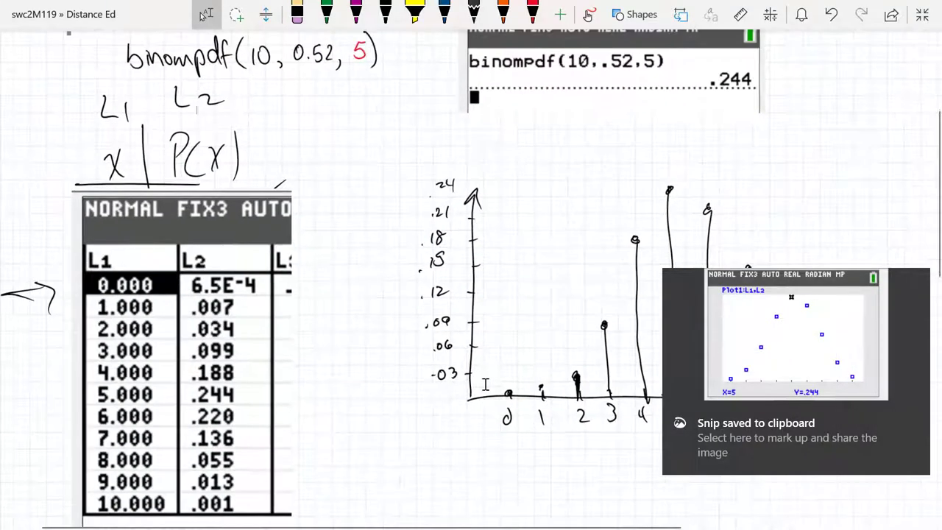
pyautogui.scroll(-3, 471, 294)
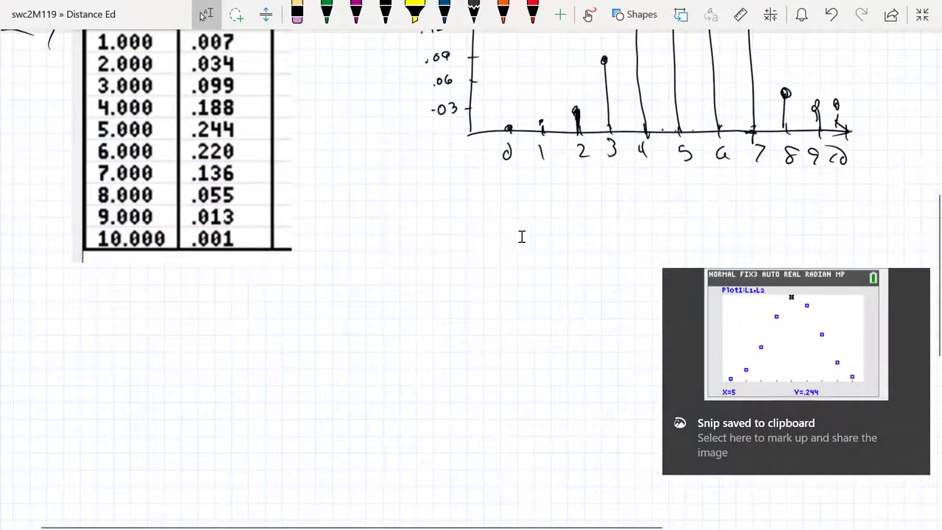
pyautogui.hotkey('ctrl', 'v')
pyautogui.moveTo(541, 243); pyautogui.dragTo(483, 200)
pyautogui.scroll(5, 773, 335)
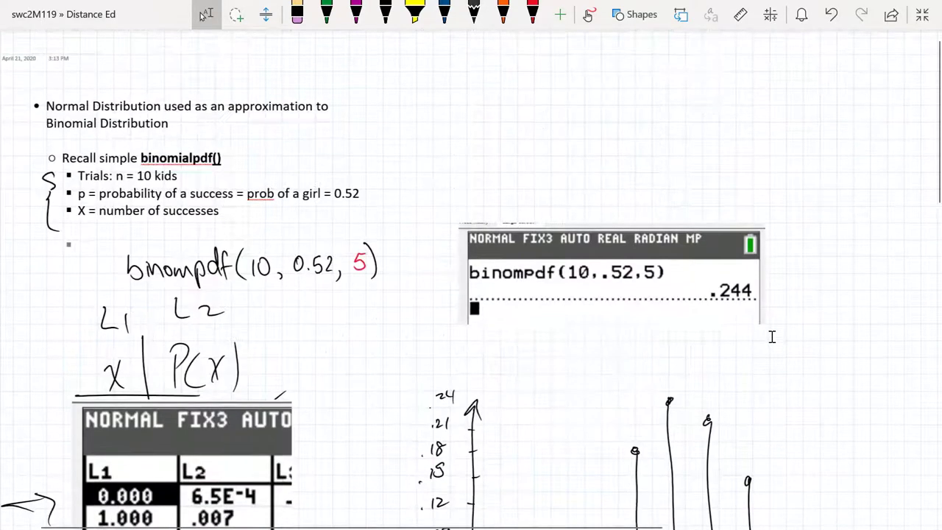
pyautogui.scroll(-3, 773, 335)
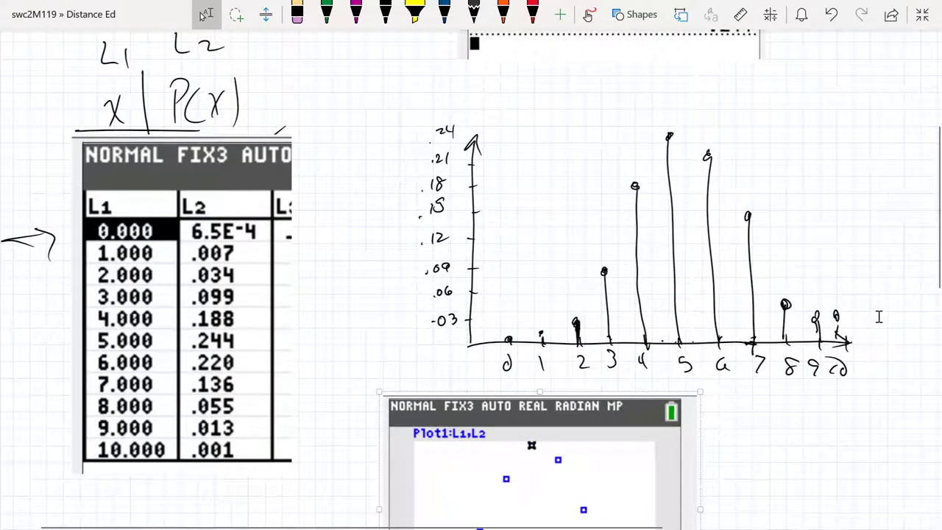
pyautogui.hotkey('ctrl', 'alt', 'p')
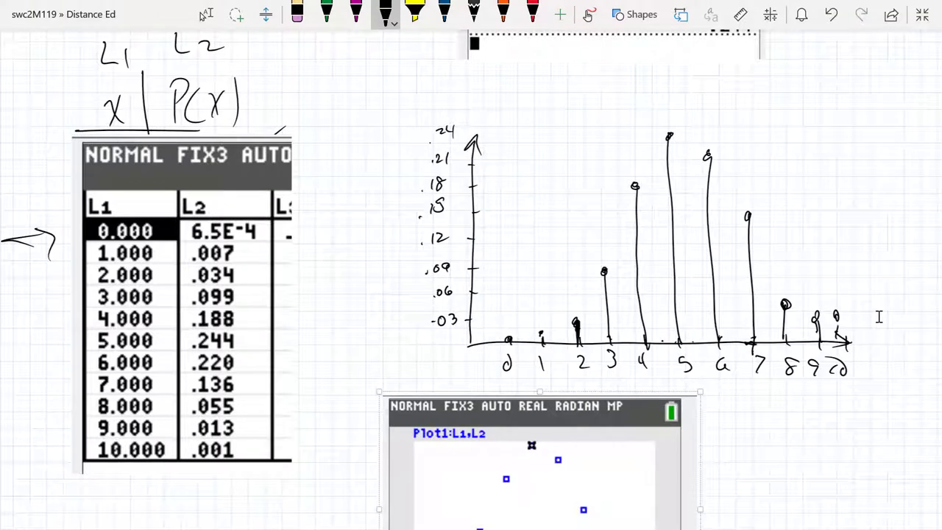
# - Ink 'P(' in black above the right end of the hand-drawn graph
pyautogui.moveTo(745, 106); pyautogui.dragTo(748, 110)
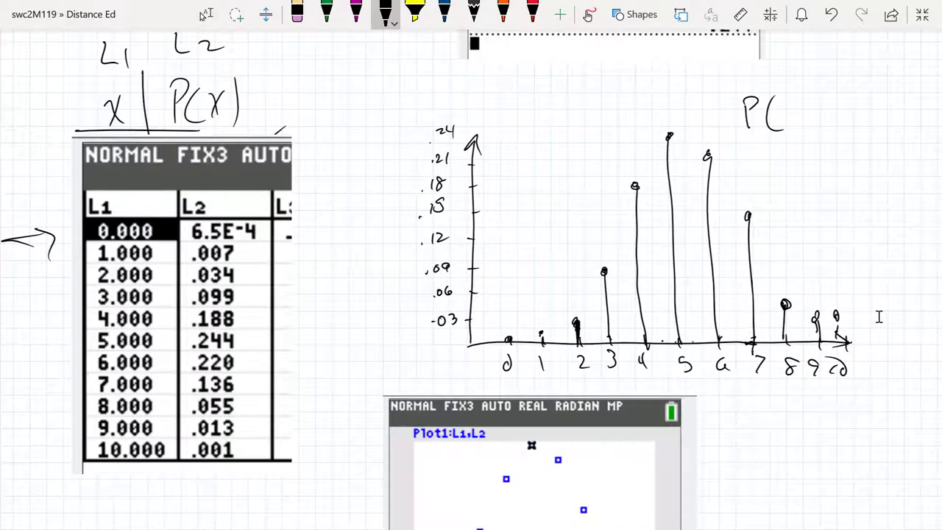
pyautogui.scroll(3, 879, 316)
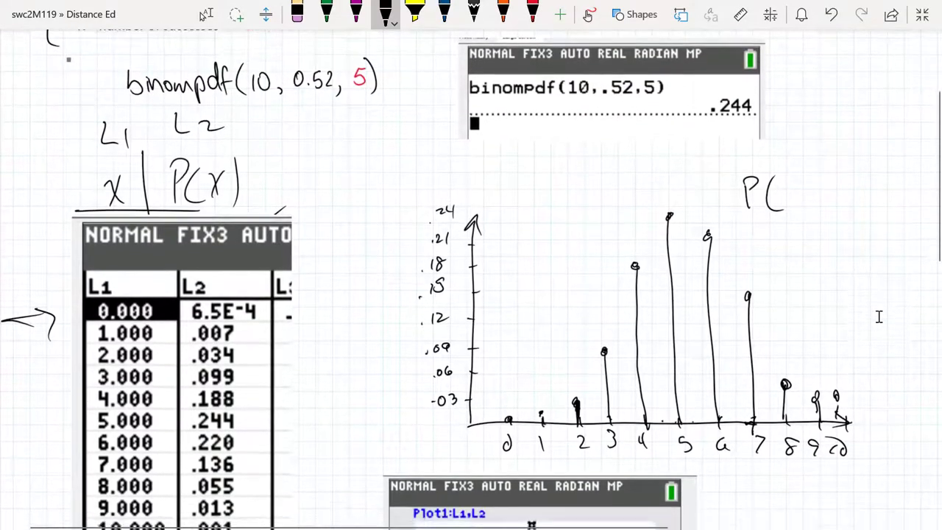
pyautogui.scroll(1, 879, 317)
pyautogui.scroll(-1, 879, 316)
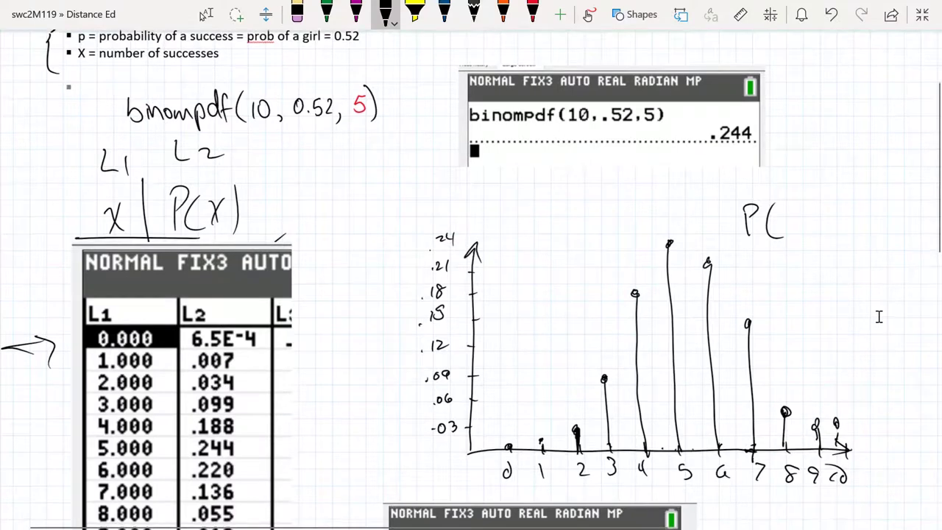
pyautogui.scroll(-1, 879, 317)
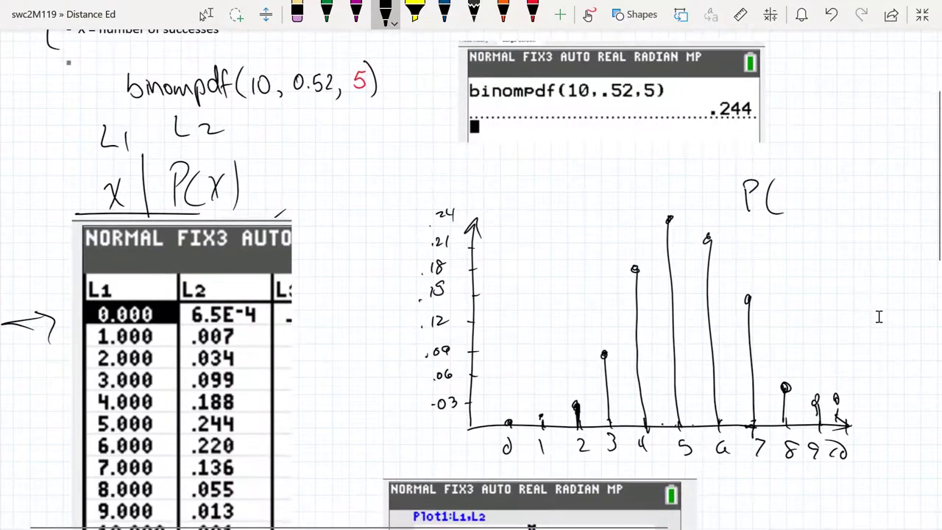
pyautogui.scroll(1, 879, 317)
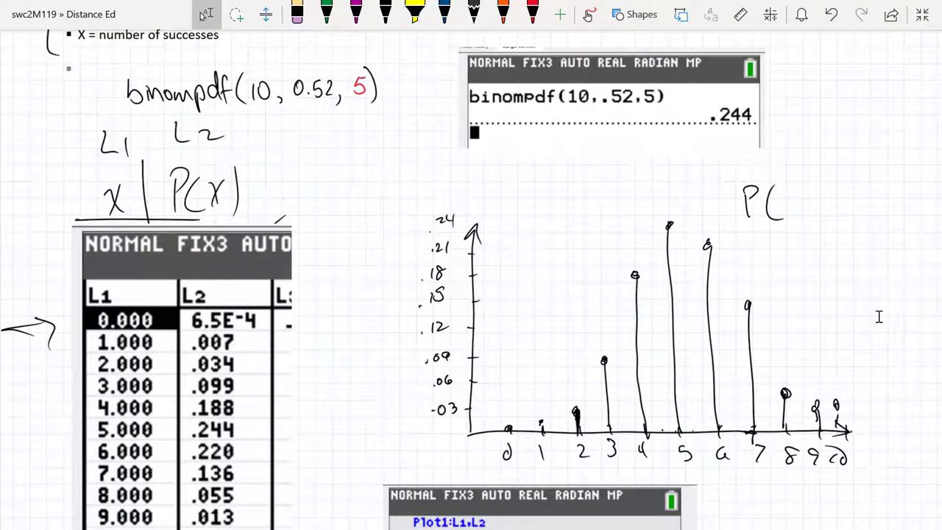
pyautogui.hotkey('alt', 'd')
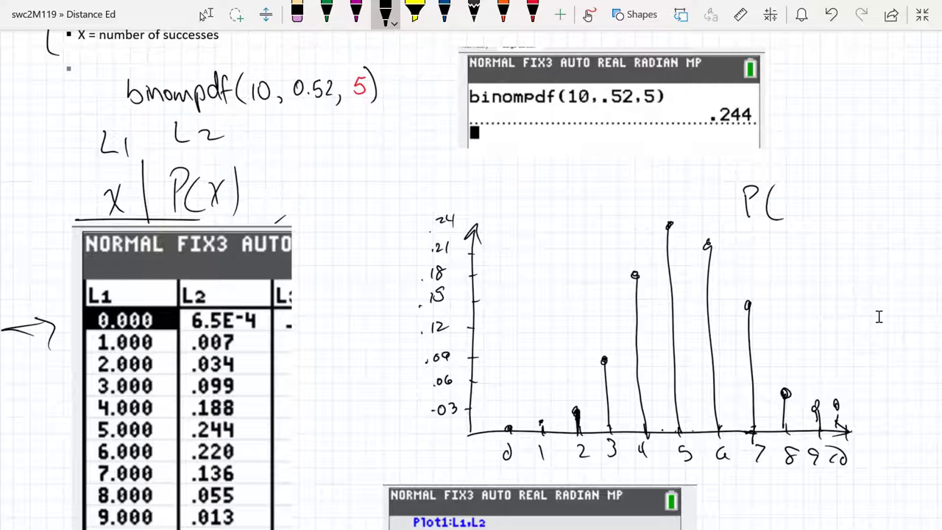
# - Complete the handwritten expression as 'P(x ≤ 3)'
pyautogui.moveTo(790, 183); pyautogui.dragTo(796, 205)
pyautogui.moveTo(801, 186); pyautogui.dragTo(784, 203)
pyautogui.moveTo(825, 172)
pyautogui.mouseDown()
pyautogui.moveTo(817, 181)
pyautogui.moveTo(835, 186)
pyautogui.mouseUp()
pyautogui.moveTo(839, 165)
pyautogui.mouseDown()
pyautogui.moveTo(848, 169)
pyautogui.moveTo(844, 190)
pyautogui.mouseUp()
pyautogui.moveTo(867, 149); pyautogui.dragTo(871, 199)
pyautogui.scroll(-2, 879, 317)
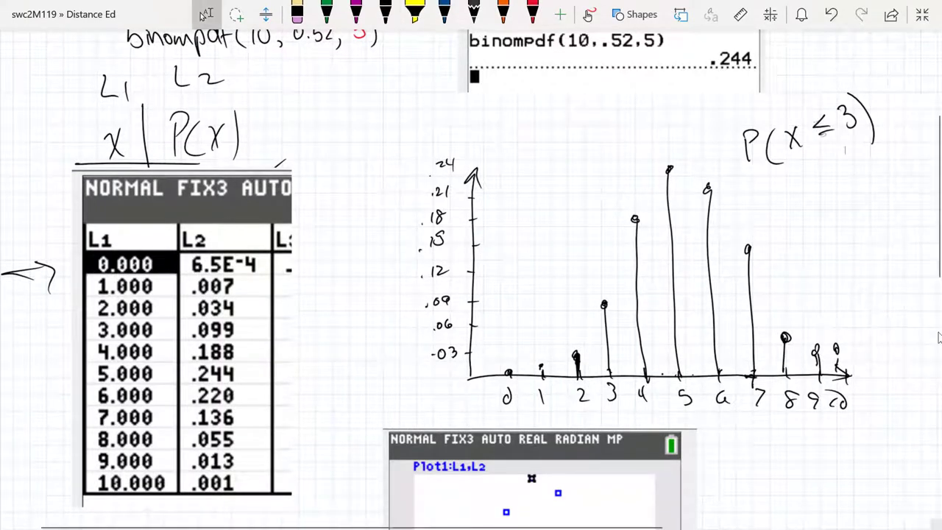
pyautogui.press('XF86AudioRaiseVolume')
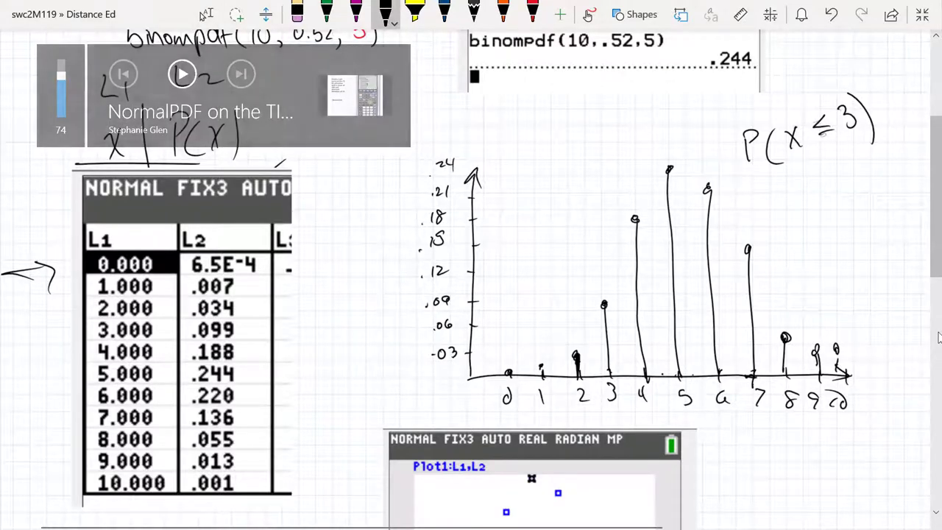
# - Handwrite 'bpdf(' under P(x≤3) and begin listing the x-values 0, 2, 3
pyautogui.moveTo(770, 182)
pyautogui.mouseDown()
pyautogui.moveTo(772, 200)
pyautogui.moveTo(779, 193)
pyautogui.moveTo(797, 202)
pyautogui.moveTo(802, 187)
pyautogui.mouseUp()
pyautogui.moveTo(810, 175)
pyautogui.mouseDown()
pyautogui.moveTo(810, 166)
pyautogui.moveTo(817, 185)
pyautogui.mouseUp()
pyautogui.moveTo(812, 177); pyautogui.dragTo(834, 181)
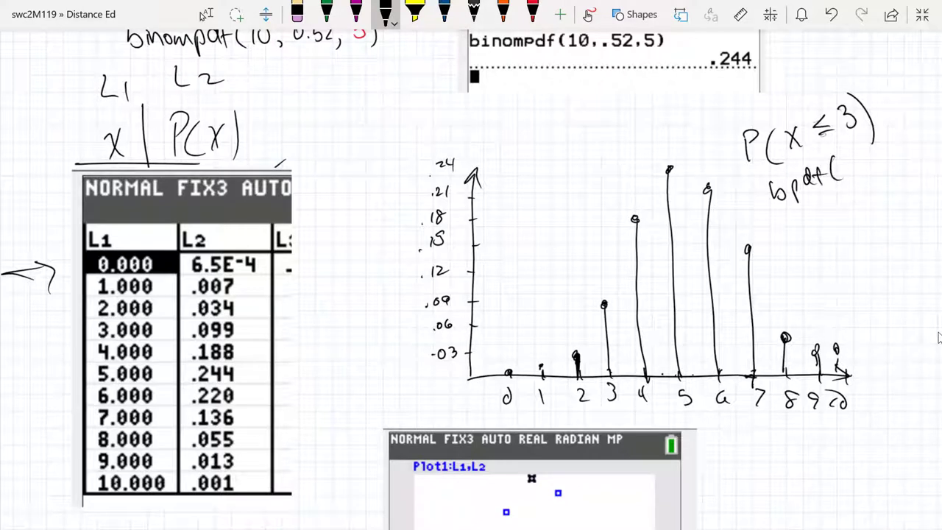
pyautogui.moveTo(888, 150)
pyautogui.mouseDown()
pyautogui.moveTo(881, 158)
pyautogui.moveTo(891, 156)
pyautogui.mouseUp()
pyautogui.moveTo(887, 197); pyautogui.dragTo(895, 234)
pyautogui.moveTo(515, 294); pyautogui.dragTo(368, 295)
pyautogui.click(206, 14)
pyautogui.click(385, 14)
# - Ink '=P(x=0)+P(x=1)' to the right of P(x≤3)
pyautogui.moveTo(744, 95); pyautogui.dragTo(755, 97)
pyautogui.moveTo(771, 90)
pyautogui.mouseDown()
pyautogui.moveTo(769, 115)
pyautogui.moveTo(782, 94)
pyautogui.moveTo(789, 110)
pyautogui.mouseUp()
pyautogui.moveTo(798, 82)
pyautogui.mouseDown()
pyautogui.moveTo(810, 99)
pyautogui.moveTo(832, 77)
pyautogui.moveTo(846, 88)
pyautogui.mouseUp()
pyautogui.moveTo(865, 65)
pyautogui.mouseDown()
pyautogui.moveTo(866, 81)
pyautogui.moveTo(871, 70)
pyautogui.mouseUp()
pyautogui.moveTo(878, 53)
pyautogui.mouseDown()
pyautogui.moveTo(875, 84)
pyautogui.moveTo(911, 73)
pyautogui.mouseUp()
pyautogui.moveTo(908, 60); pyautogui.dragTo(924, 59)
pyautogui.moveTo(911, 67); pyautogui.dragTo(936, 69)
pyautogui.moveTo(937, 45); pyautogui.dragTo(939, 81)
# - Add 1 to the x-value list and extend the sum with +P(x=2)+P(x=3)
pyautogui.moveTo(789, 136); pyautogui.dragTo(798, 146)
pyautogui.moveTo(808, 121)
pyautogui.mouseDown()
pyautogui.moveTo(805, 154)
pyautogui.moveTo(810, 138)
pyautogui.mouseUp()
pyautogui.moveTo(830, 127)
pyautogui.mouseDown()
pyautogui.moveTo(825, 151)
pyautogui.moveTo(840, 147)
pyautogui.mouseUp()
pyautogui.moveTo(839, 126); pyautogui.dragTo(833, 147)
pyautogui.moveTo(847, 122)
pyautogui.mouseDown()
pyautogui.moveTo(876, 128)
pyautogui.moveTo(870, 156)
pyautogui.mouseUp()
pyautogui.moveTo(863, 150)
pyautogui.mouseDown()
pyautogui.moveTo(864, 163)
pyautogui.moveTo(876, 144)
pyautogui.mouseUp()
pyautogui.moveTo(875, 144)
pyautogui.mouseDown()
pyautogui.moveTo(883, 166)
pyautogui.moveTo(896, 151)
pyautogui.moveTo(891, 158)
pyautogui.mouseUp()
pyautogui.moveTo(899, 142); pyautogui.dragTo(917, 144)
pyautogui.moveTo(916, 130); pyautogui.dragTo(930, 150)
pyautogui.moveTo(919, 109); pyautogui.dragTo(928, 146)
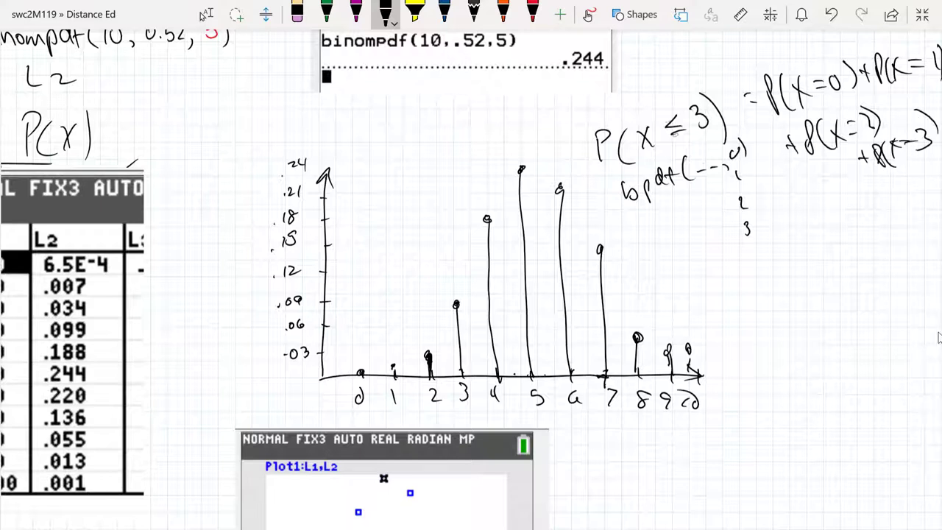
# - Write 'bcdf' below the list of x-values
pyautogui.moveTo(766, 259)
pyautogui.mouseDown()
pyautogui.moveTo(768, 278)
pyautogui.moveTo(794, 266)
pyautogui.mouseUp()
pyautogui.moveTo(812, 250); pyautogui.dragTo(815, 262)
pyautogui.moveTo(831, 225)
pyautogui.mouseDown()
pyautogui.moveTo(825, 254)
pyautogui.moveTo(836, 238)
pyautogui.mouseUp()
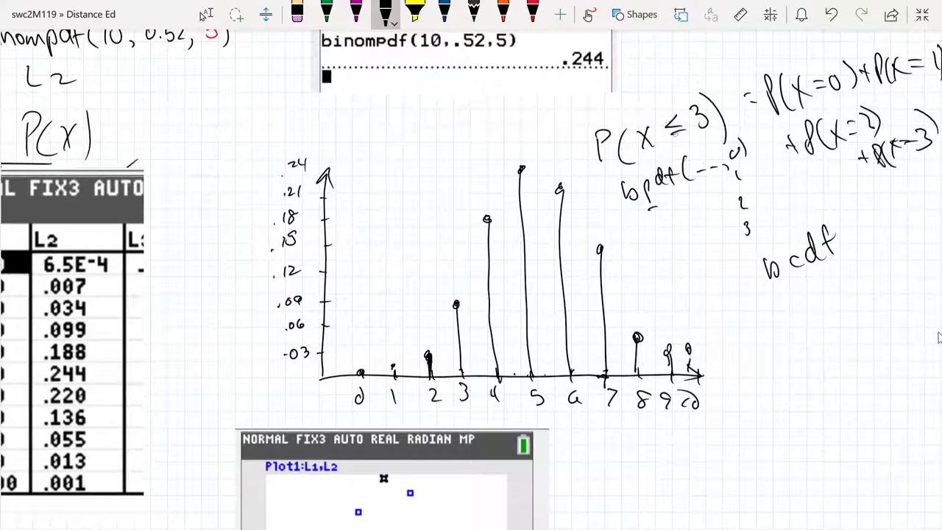
# - Write '(10,' after bcdf as its first argument
pyautogui.hscroll(2, 471, 280)
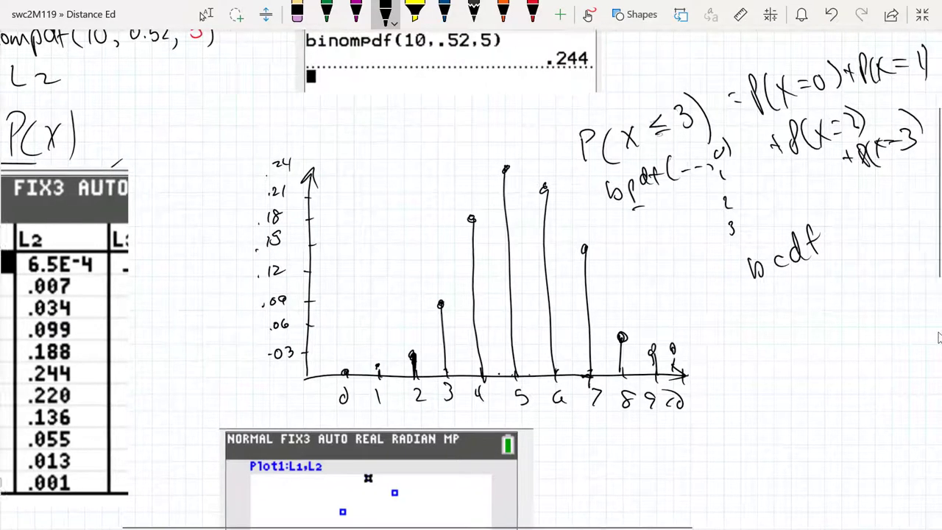
pyautogui.moveTo(840, 208); pyautogui.dragTo(843, 252)
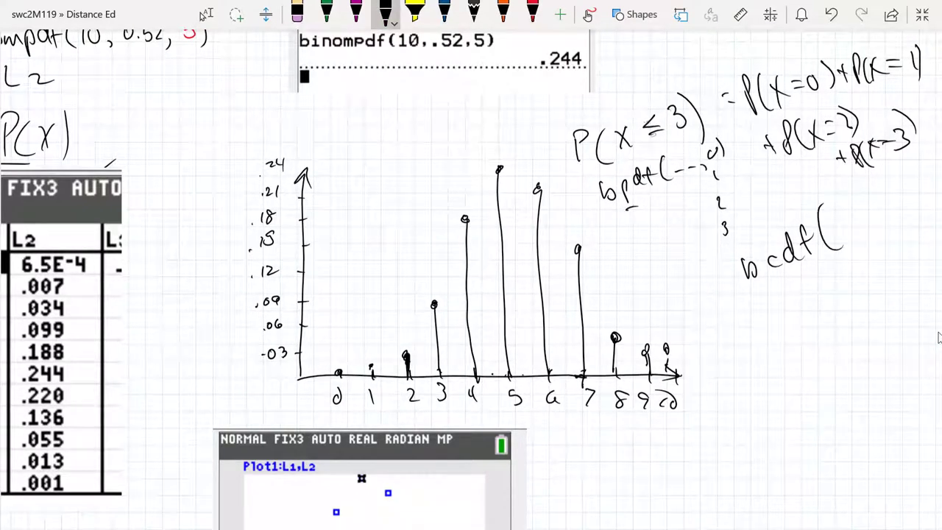
pyautogui.moveTo(846, 214)
pyautogui.mouseDown()
pyautogui.moveTo(845, 232)
pyautogui.moveTo(852, 218)
pyautogui.moveTo(889, 211)
pyautogui.moveTo(898, 220)
pyautogui.mouseUp()
pyautogui.click(859, 228)
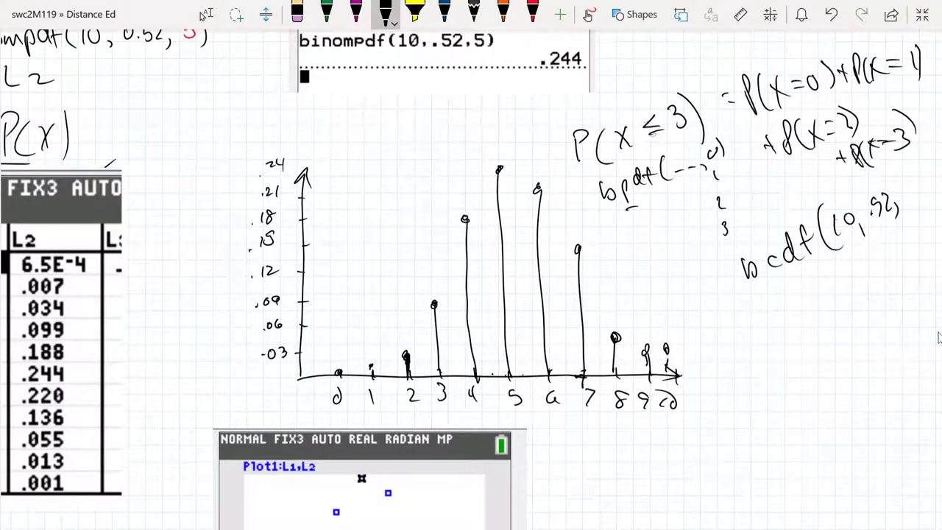
pyautogui.hscroll(2, 939, 337)
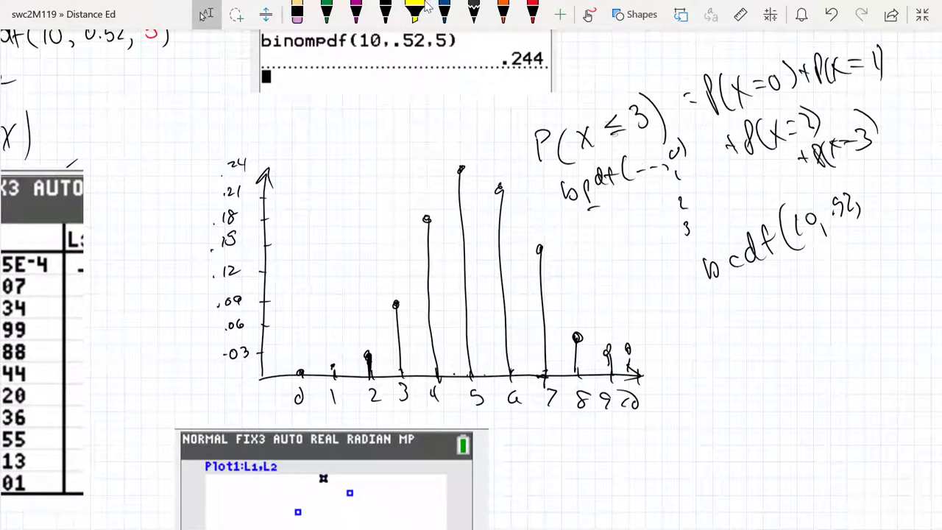
# - Highlight the x = 3 stem on the hand-drawn graph in yellow, undoing a stray loop first
pyautogui.click(385, 11)
pyautogui.moveTo(406, 382); pyautogui.dragTo(405, 409)
pyautogui.hotkey('ctrl', 'z')
pyautogui.click(422, 7)
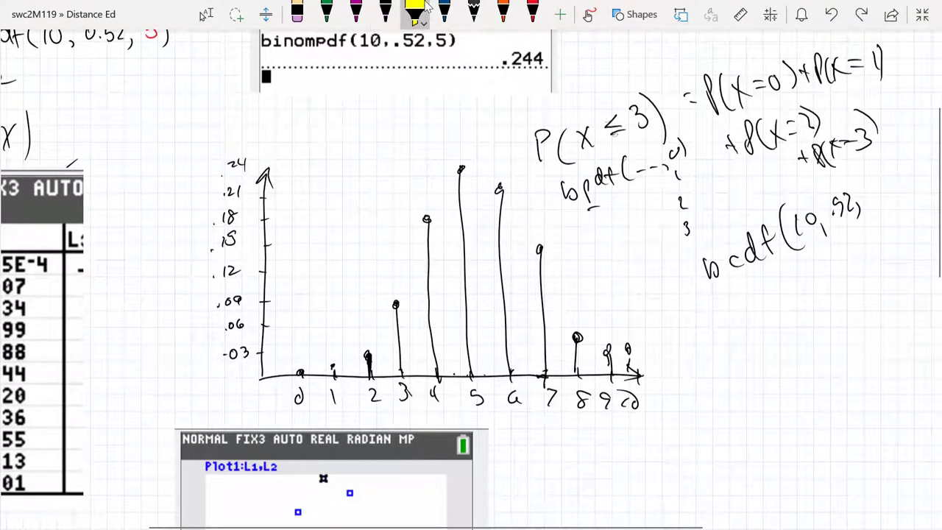
pyautogui.moveTo(403, 414); pyautogui.dragTo(394, 316)
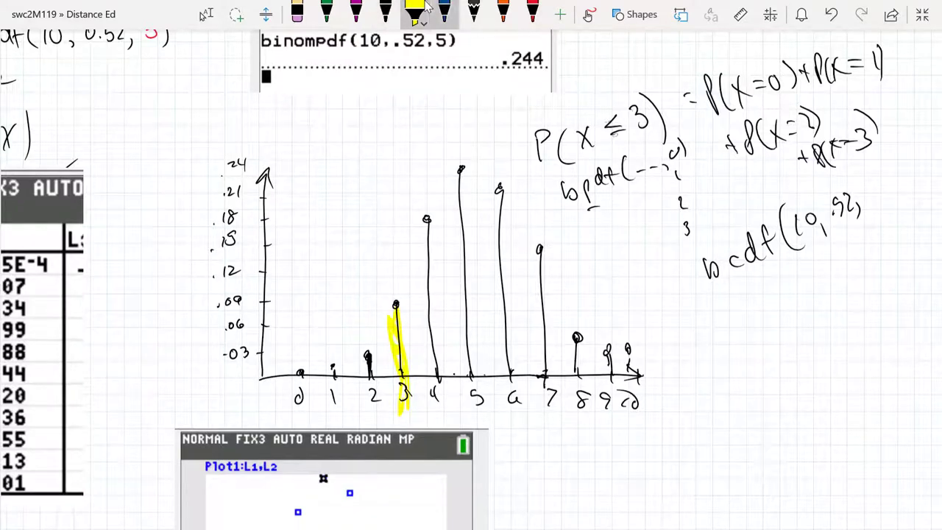
pyautogui.click(385, 11)
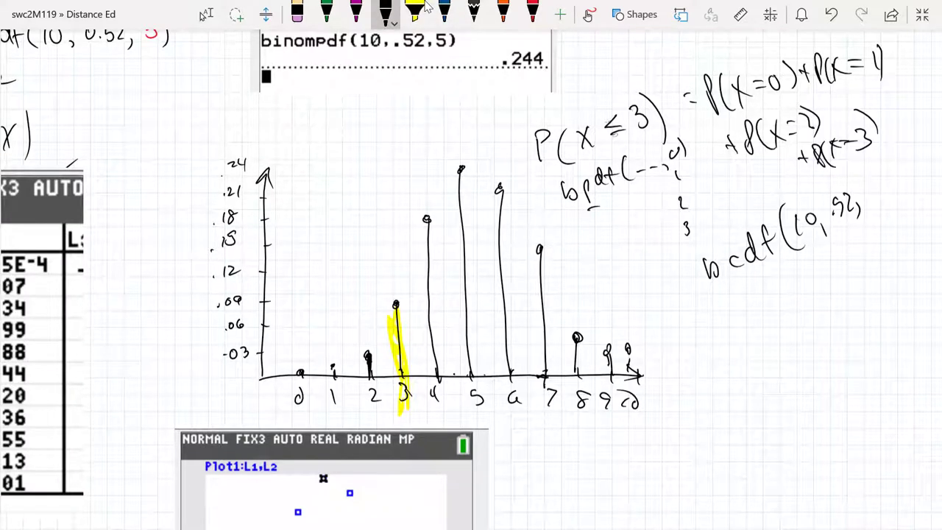
# - Write the missing '3)' in red after .52, so the note reads bcdf(10,.52,3)
pyautogui.click(532, 11)
pyautogui.moveTo(862, 183); pyautogui.dragTo(871, 201)
pyautogui.moveTo(883, 168); pyautogui.dragTo(885, 200)
pyautogui.scroll(-3, 471, 294)
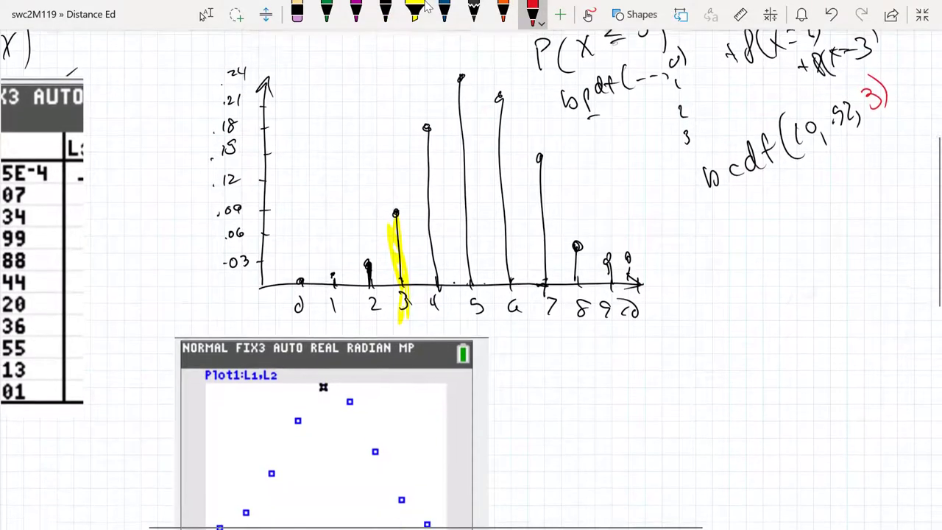
pyautogui.scroll(-2, 471, 295)
# - Sketch a trial red curve up to the bar at 3, then undo it
pyautogui.hscroll(-3, 471, 294)
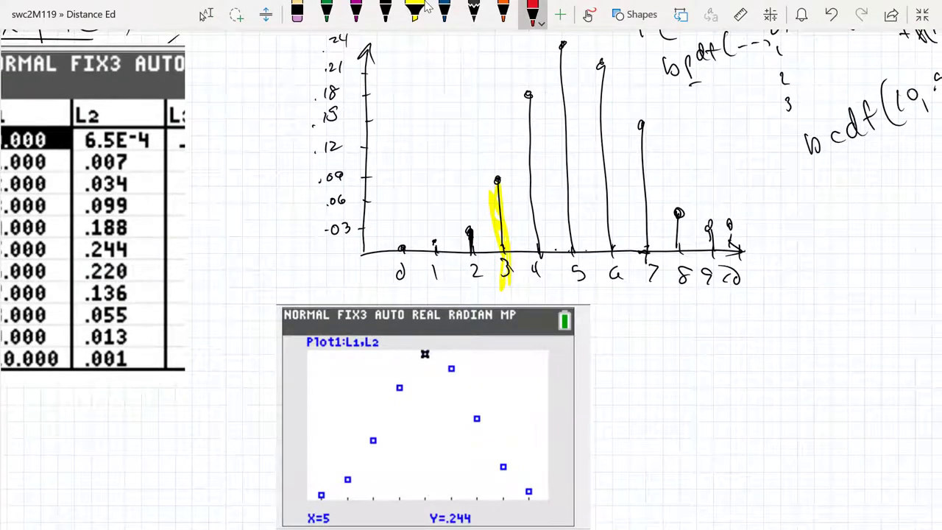
pyautogui.moveTo(370, 262)
pyautogui.mouseDown()
pyautogui.moveTo(498, 176)
pyautogui.moveTo(506, 285)
pyautogui.moveTo(488, 295)
pyautogui.moveTo(274, 311)
pyautogui.mouseUp()
pyautogui.click(424, 7)
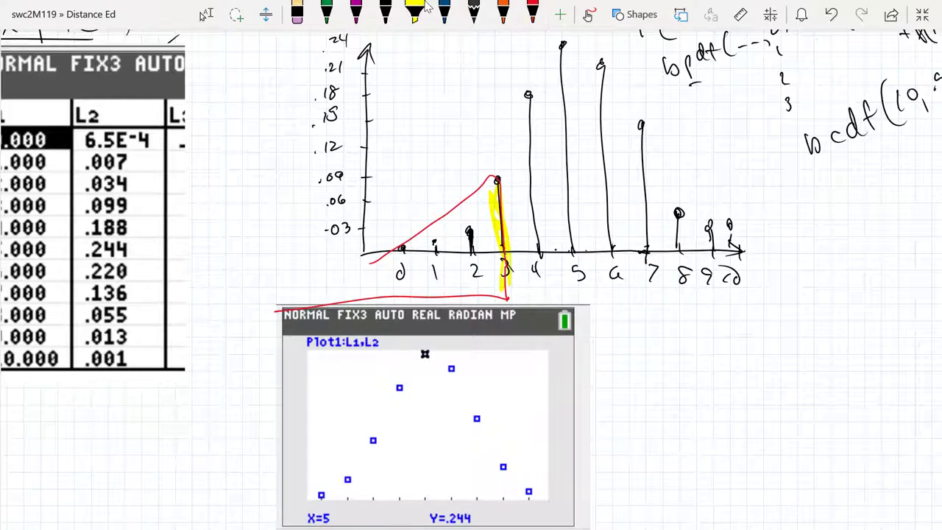
pyautogui.hotkey('ctrl', 'z')
pyautogui.hscroll(-3, 425, 6)
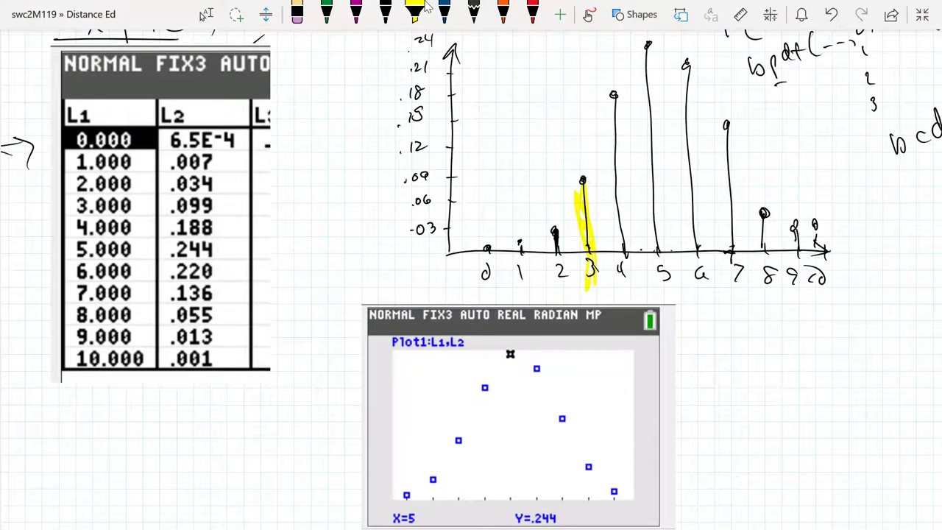
# - Underline the x = 3 table row in magenta and jot .03 and .01 beside the table
pyautogui.click(356, 11)
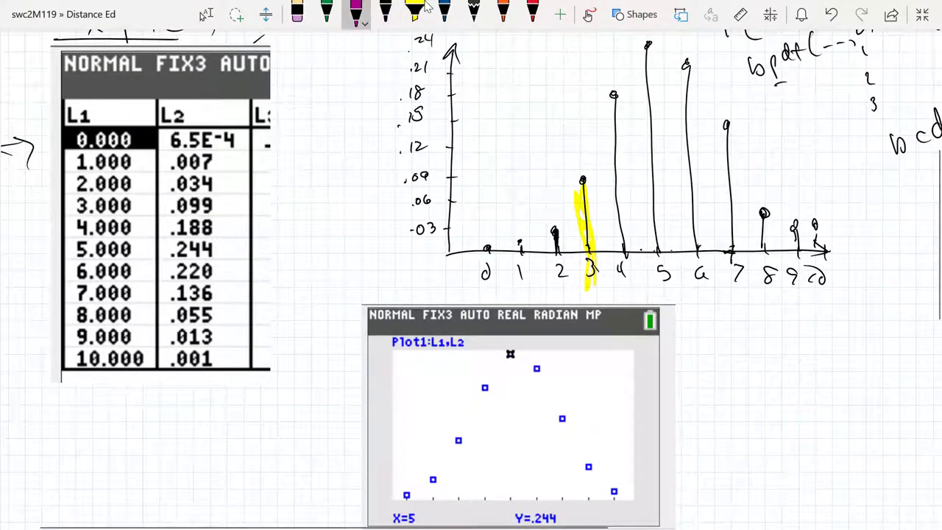
pyautogui.moveTo(33, 203)
pyautogui.mouseDown()
pyautogui.moveTo(104, 218)
pyautogui.moveTo(257, 217)
pyautogui.mouseUp()
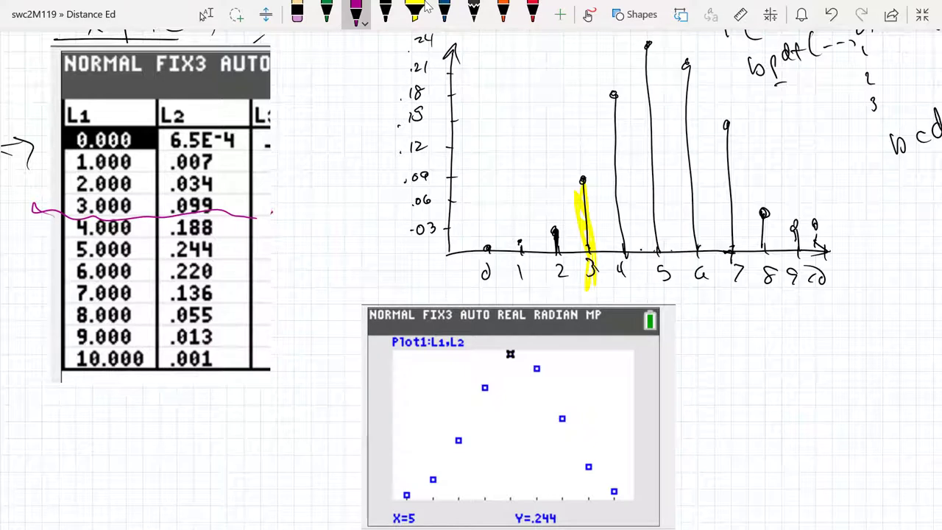
pyautogui.moveTo(274, 178)
pyautogui.mouseDown()
pyautogui.moveTo(289, 188)
pyautogui.moveTo(273, 166)
pyautogui.mouseUp()
pyautogui.moveTo(278, 162); pyautogui.dragTo(278, 162)
pyautogui.moveTo(282, 159); pyautogui.dragTo(282, 166)
# - Bracket the rounded probabilities, tick 6.5E-4, and write the total .14
pyautogui.moveTo(309, 157); pyautogui.dragTo(312, 208)
pyautogui.moveTo(241, 134); pyautogui.dragTo(257, 128)
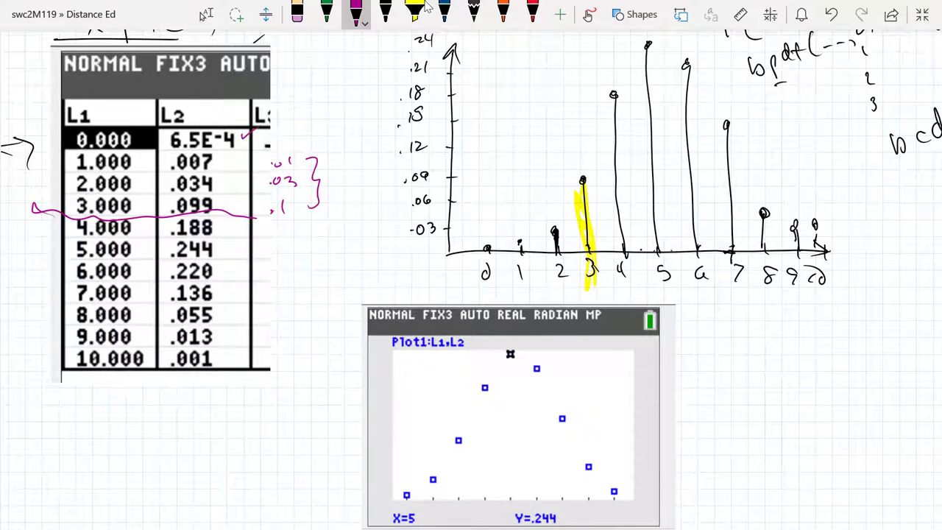
pyautogui.moveTo(340, 163)
pyautogui.mouseDown()
pyautogui.moveTo(340, 176)
pyautogui.moveTo(357, 162)
pyautogui.mouseUp()
pyautogui.moveTo(356, 152); pyautogui.dragTo(355, 175)
pyautogui.hscroll(5, 471, 279)
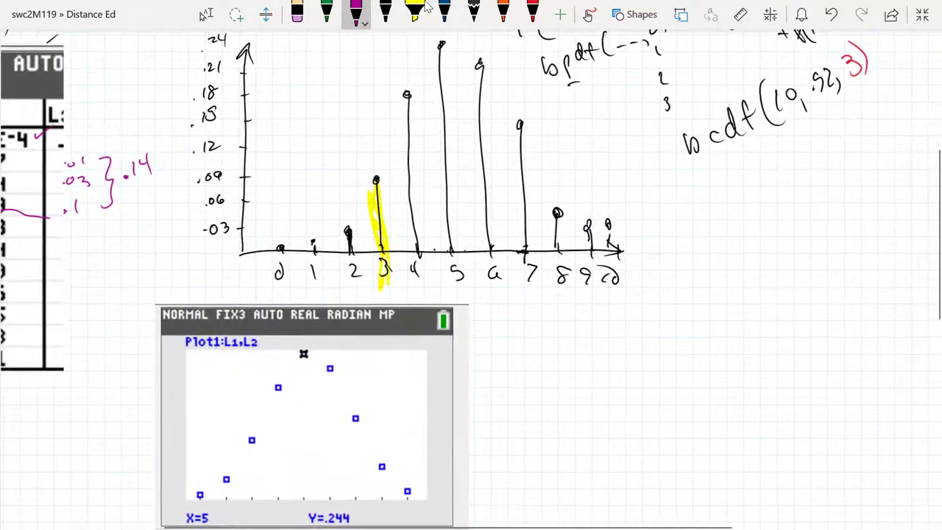
pyautogui.hotkey('alt', 'Tab')
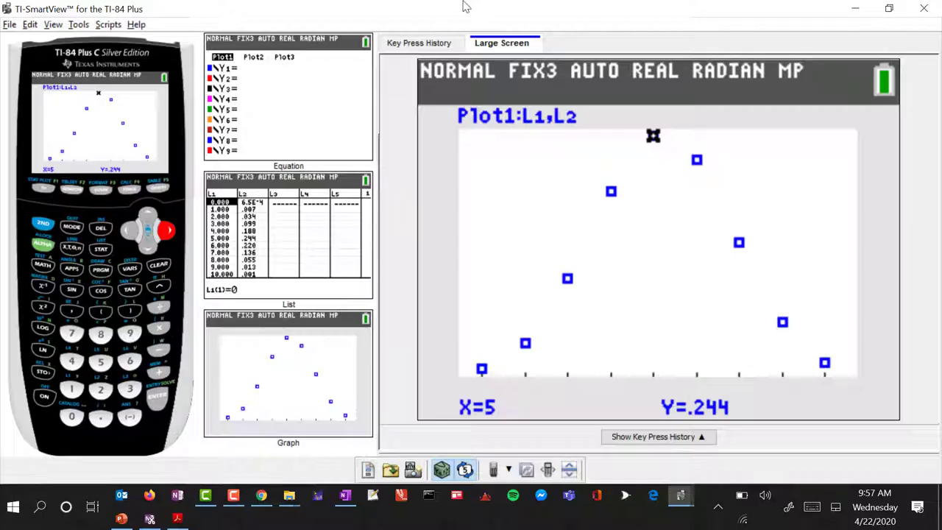
# - Quit the plot to a cleared home screen and open the DISTR distributions menu
pyautogui.click(43, 224)
pyautogui.click(72, 225)
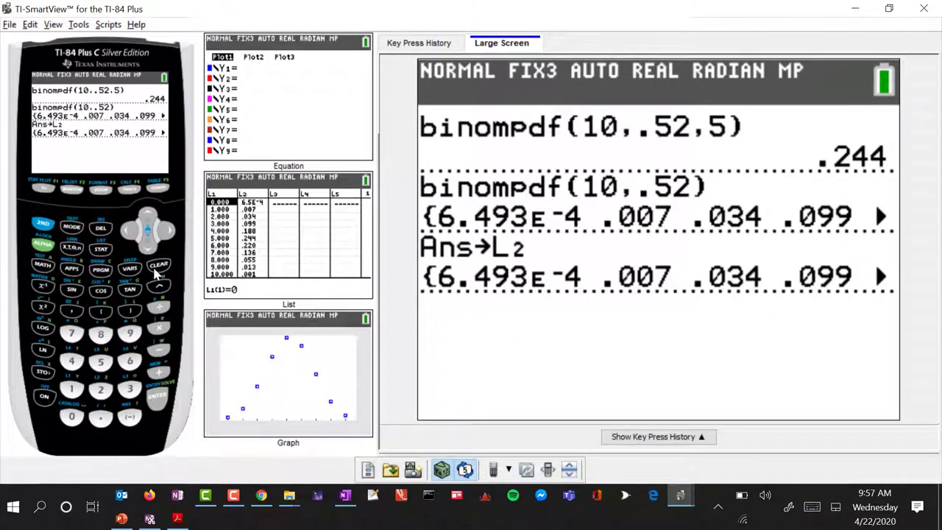
pyautogui.click(158, 264)
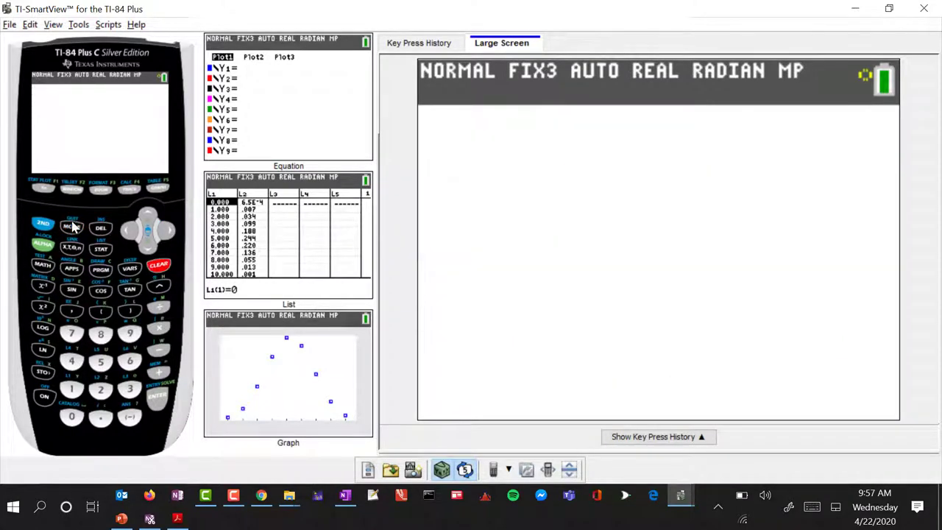
pyautogui.click(42, 225)
pyautogui.click(129, 270)
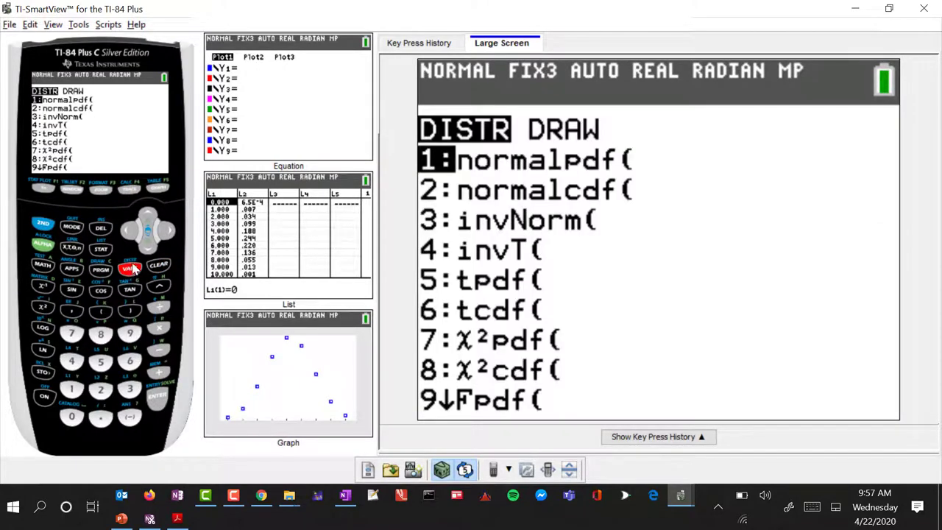
pyautogui.press('XF86AudioRaiseVolume')
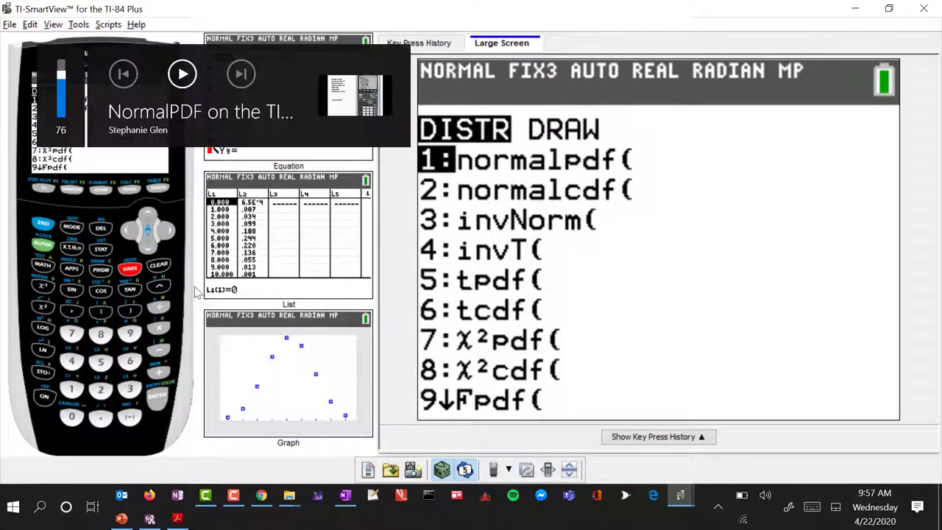
# - Scroll down past binompdf( and choose B:binomcdf( to open its entry form
pyautogui.click(151, 250)
pyautogui.click(151, 250)
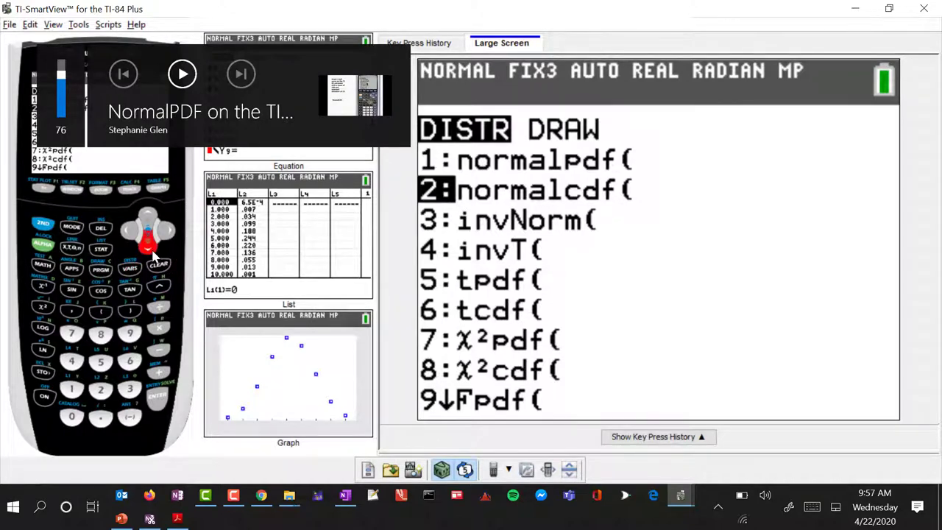
pyautogui.click(151, 250)
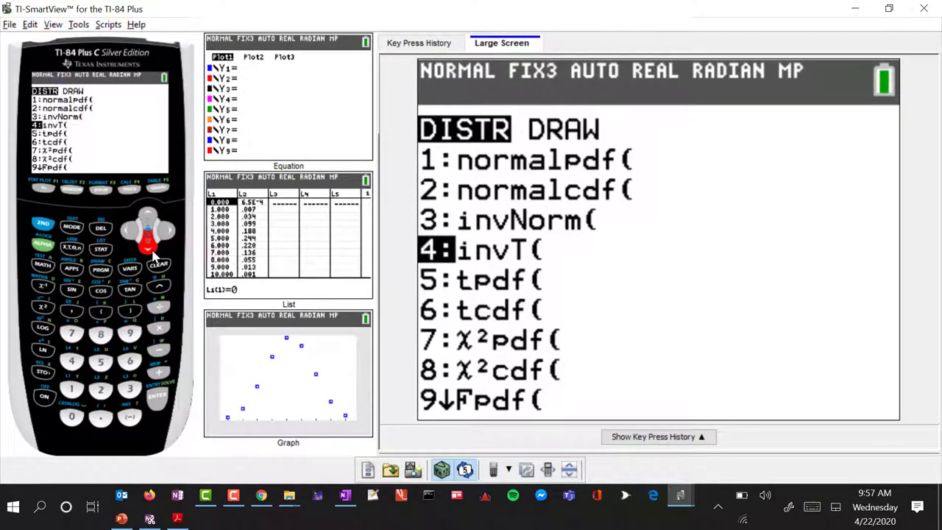
pyautogui.click(151, 250)
pyautogui.click(151, 250)
pyautogui.click(151, 250)
pyautogui.click(150, 250)
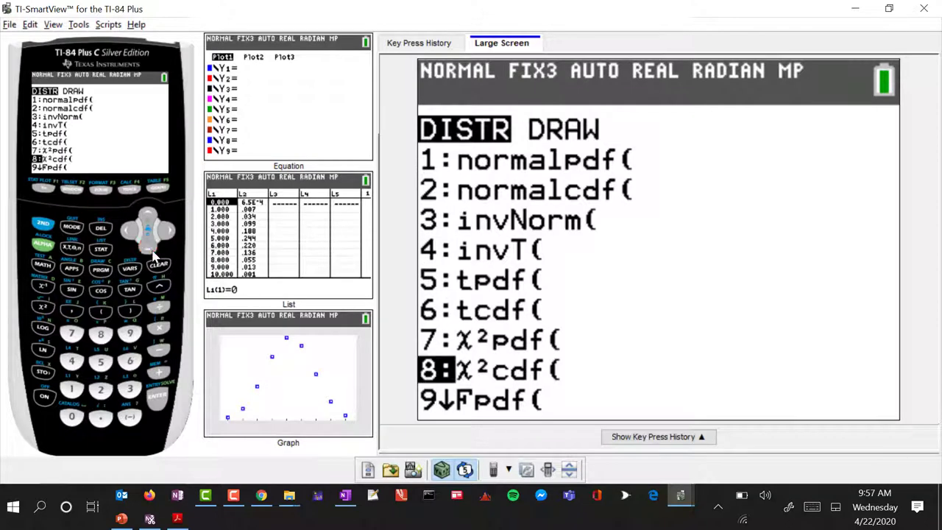
pyautogui.click(150, 250)
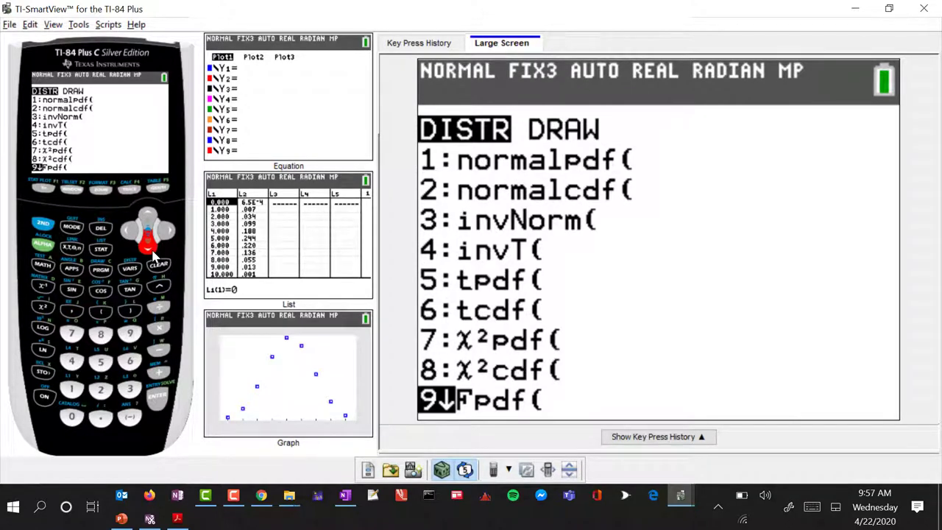
pyautogui.click(151, 250)
pyautogui.click(151, 250)
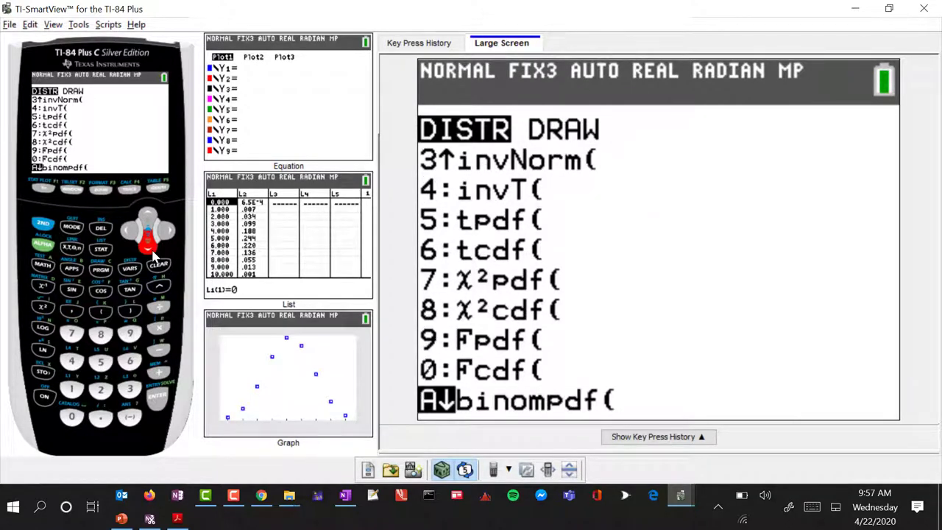
pyautogui.click(150, 250)
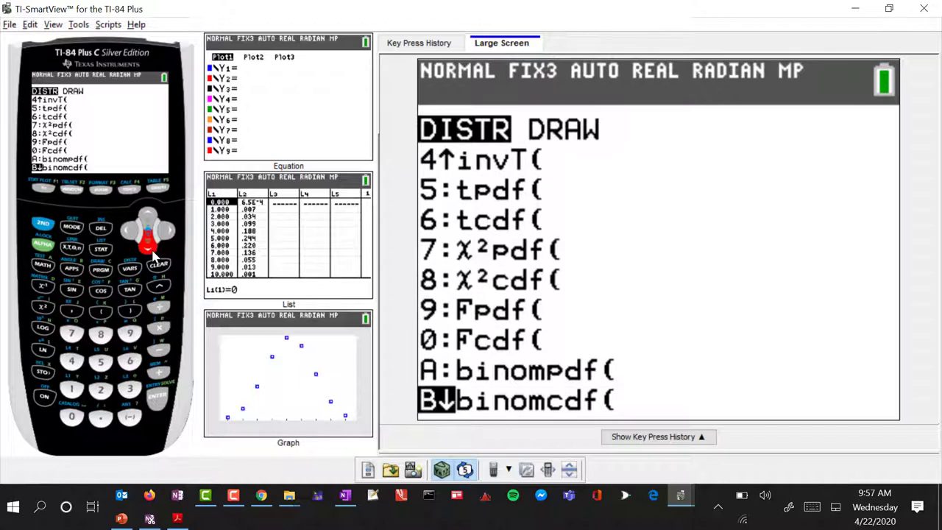
pyautogui.click(157, 398)
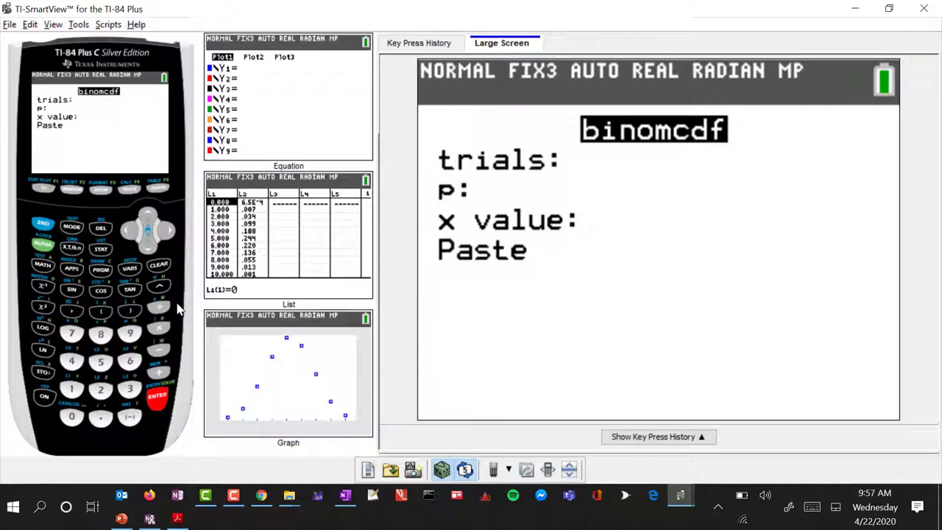
# - Enter trials 10, p .52 and x value 3, then evaluate binomcdf to get .141
pyautogui.write('10')
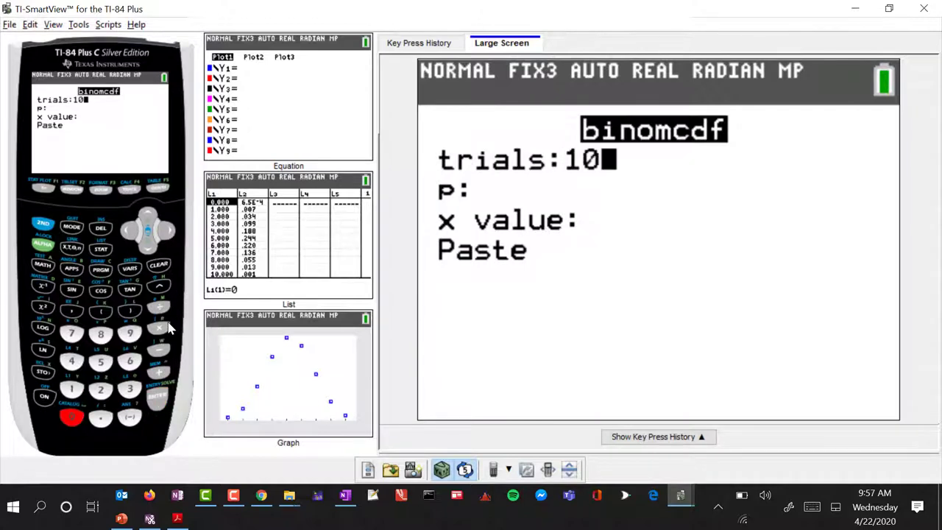
pyautogui.press('Return')
pyautogui.write('.5')
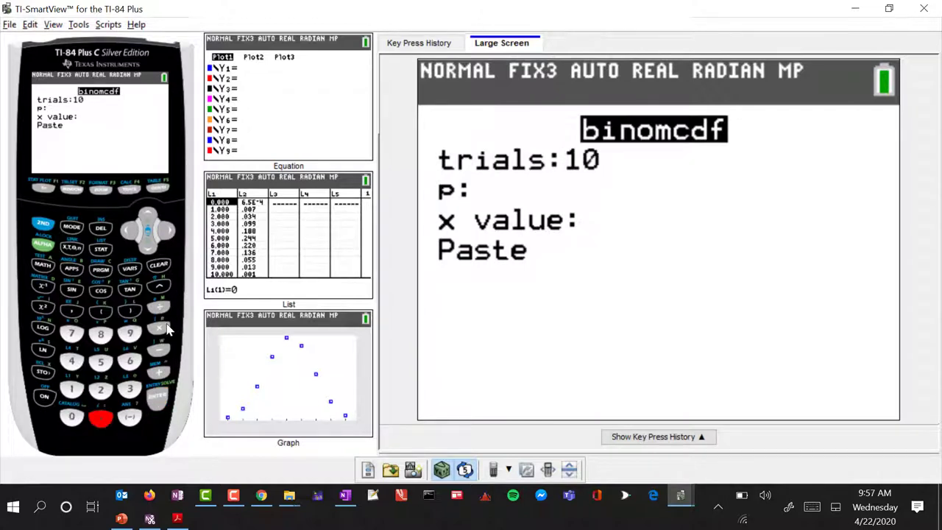
pyautogui.write('2')
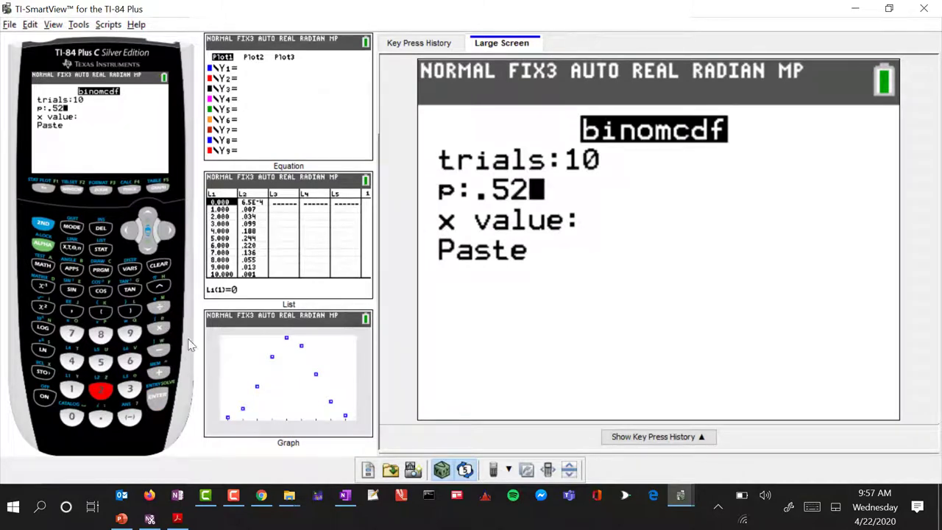
pyautogui.press('Return')
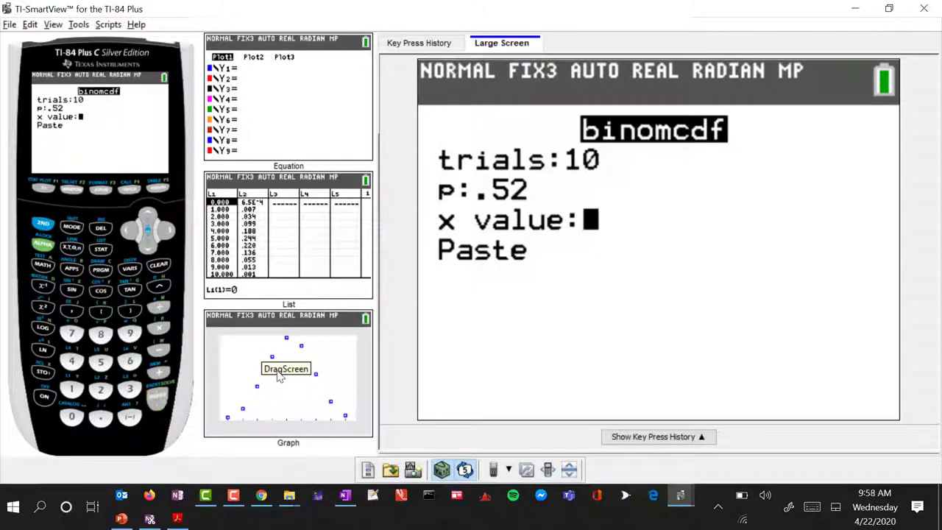
pyautogui.write('3')
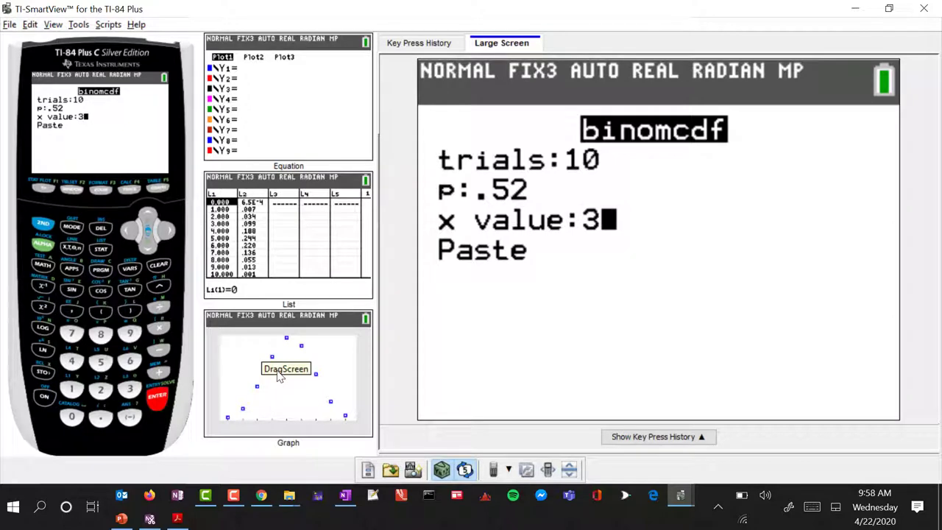
pyautogui.press('Down')
pyautogui.press('Return')
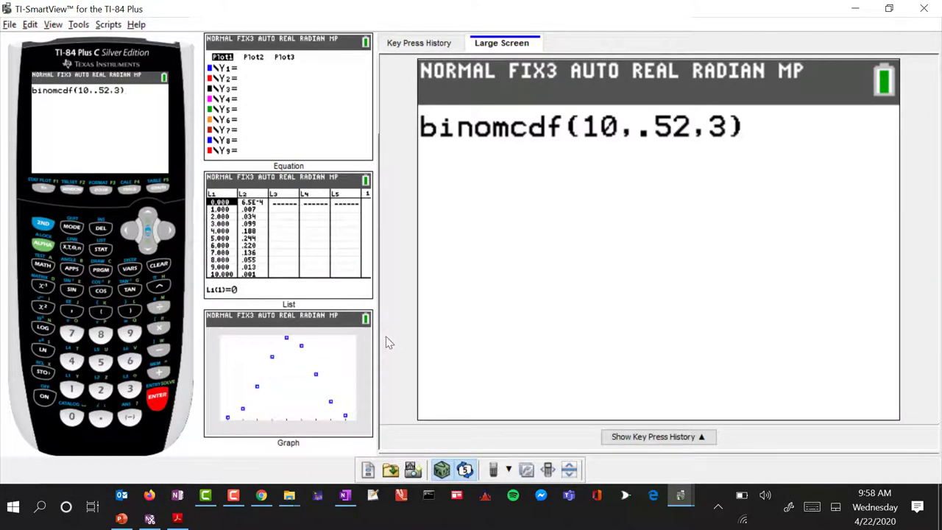
pyautogui.press('Escape')
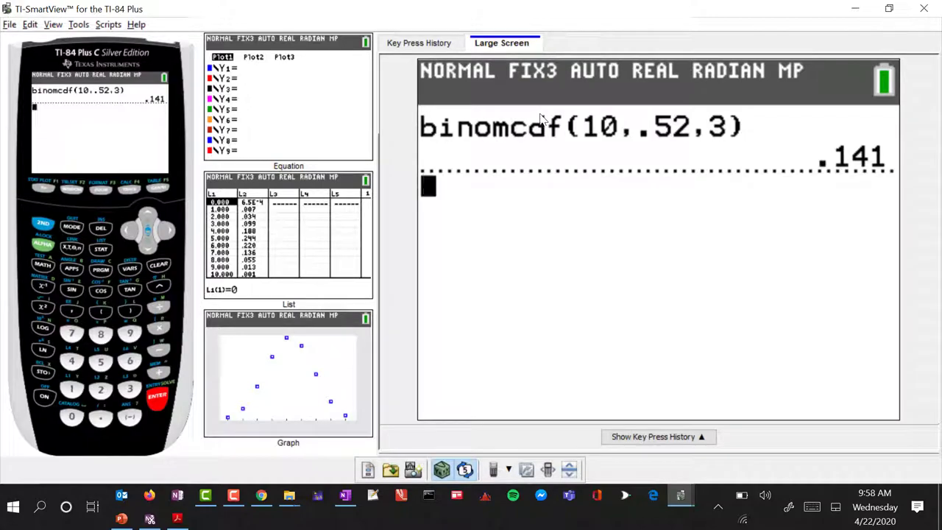
pyautogui.press('super+shift+s')
# - Snip the calculator's binomcdf result and paste it onto the OneNote page
pyautogui.moveTo(752, 220); pyautogui.dragTo(870, 221)
pyautogui.hotkey('alt', 'Tab')
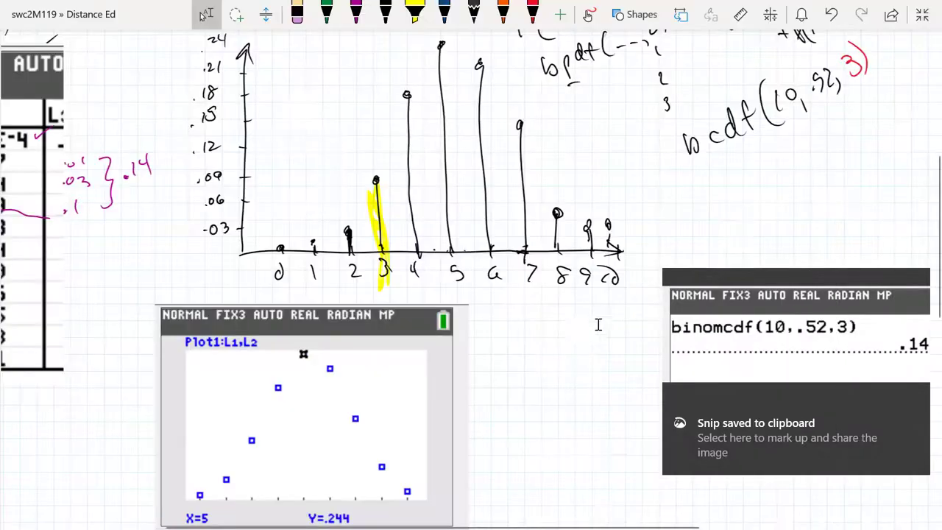
pyautogui.click(528, 374)
pyautogui.hotkey('ctrl', 'v')
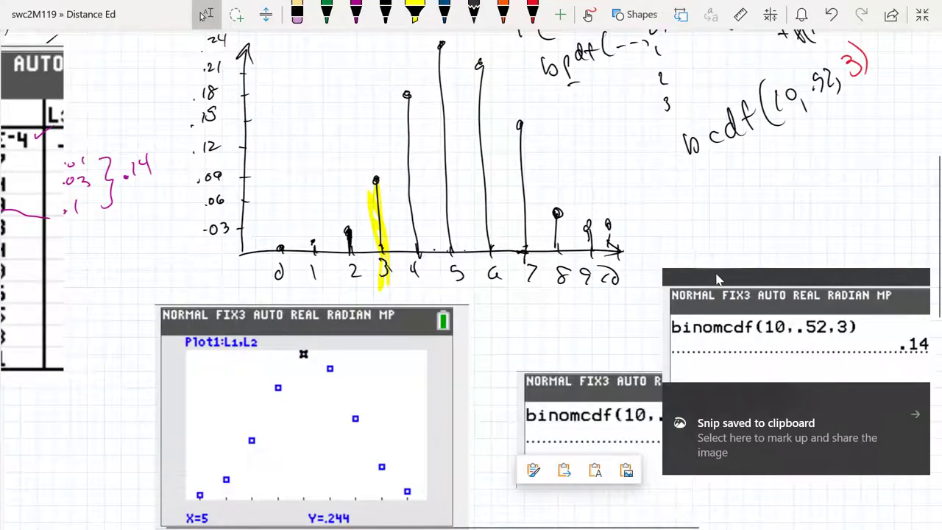
pyautogui.click(775, 175)
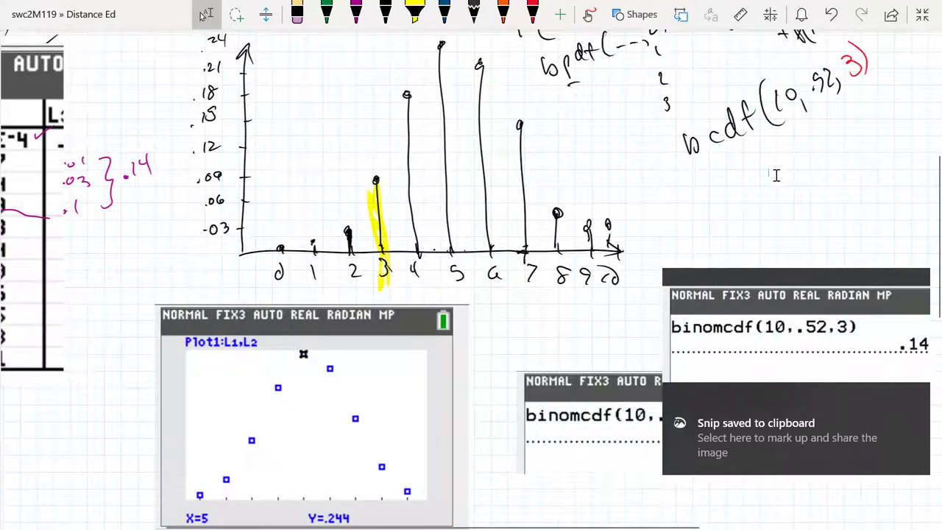
# - Move the pasted calculator snip up and left beside the scatter-plot snip
pyautogui.click(899, 398)
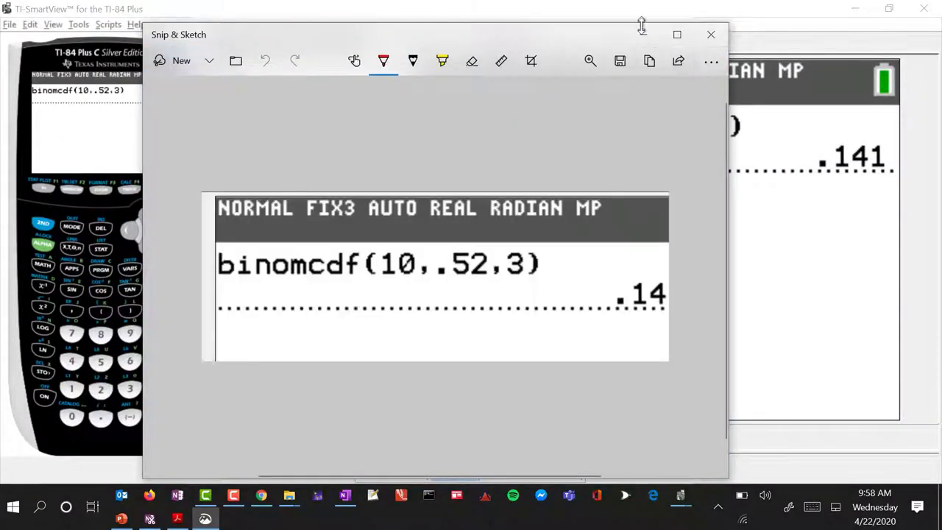
pyautogui.click(643, 34)
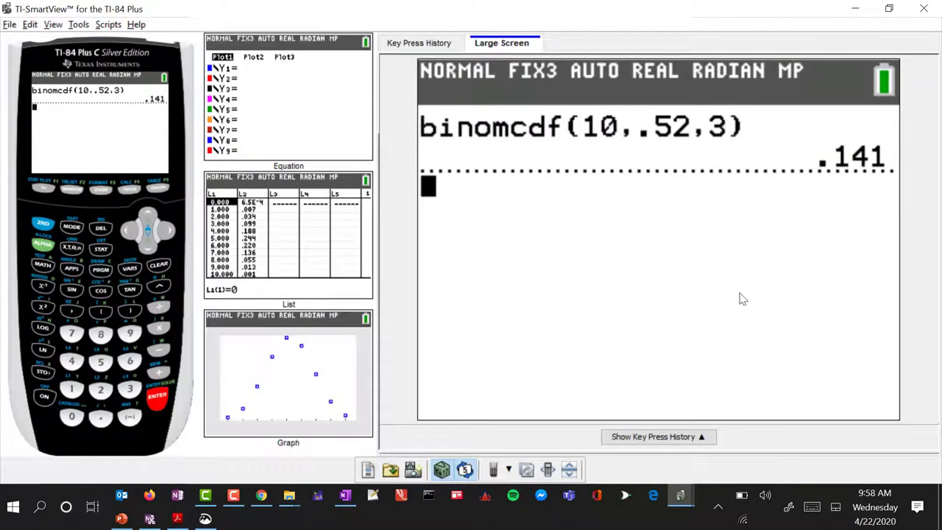
pyautogui.hotkey('alt', 'Tab')
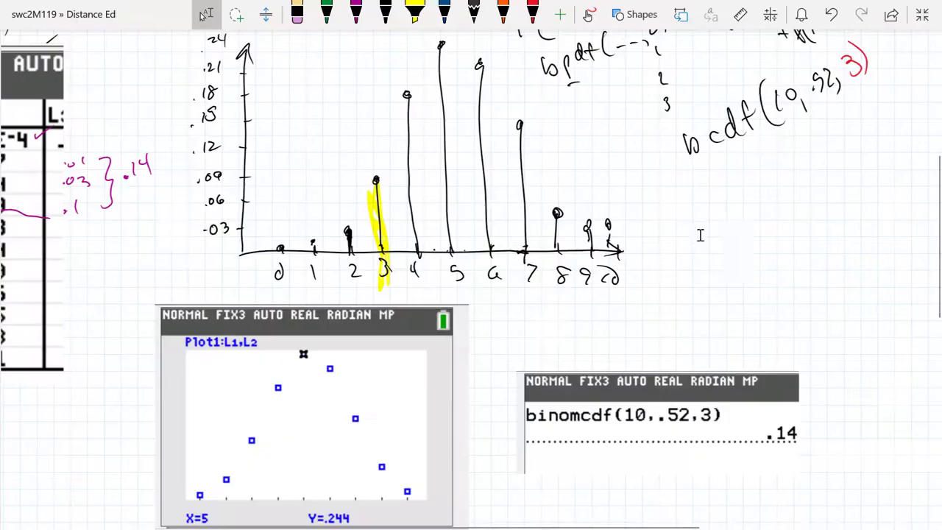
pyautogui.click(661, 381)
pyautogui.moveTo(660, 381); pyautogui.dragTo(626, 330)
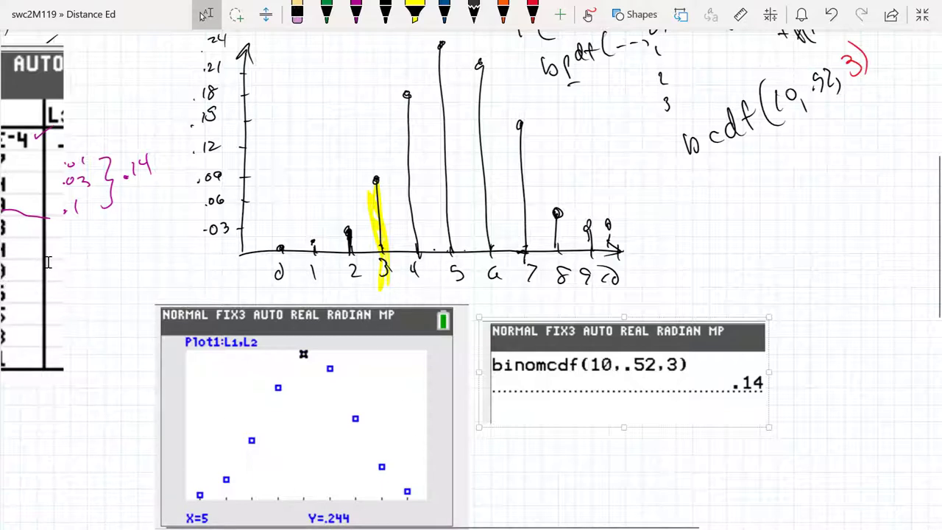
pyautogui.scroll(-5, 37, 262)
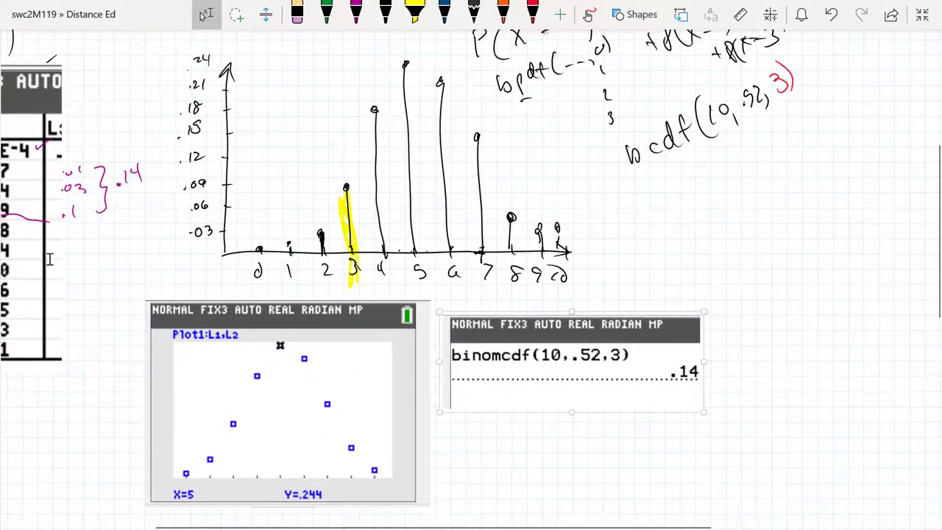
pyautogui.scroll(-3, 50, 259)
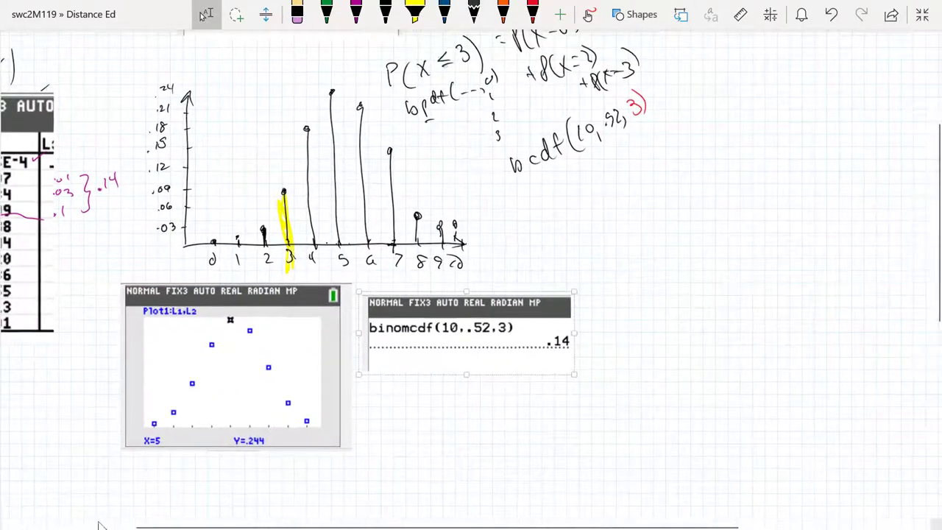
pyautogui.moveTo(152, 528); pyautogui.dragTo(10, 479)
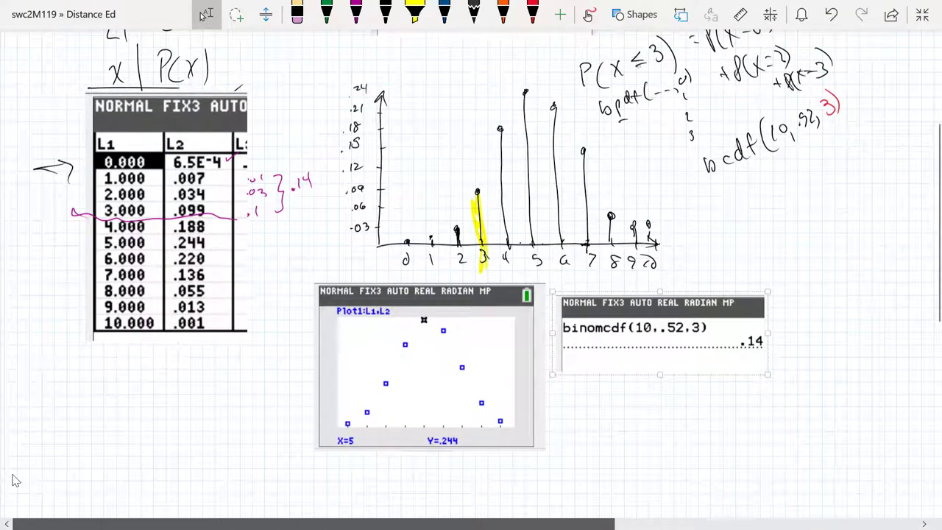
pyautogui.hscroll(3, 52, 490)
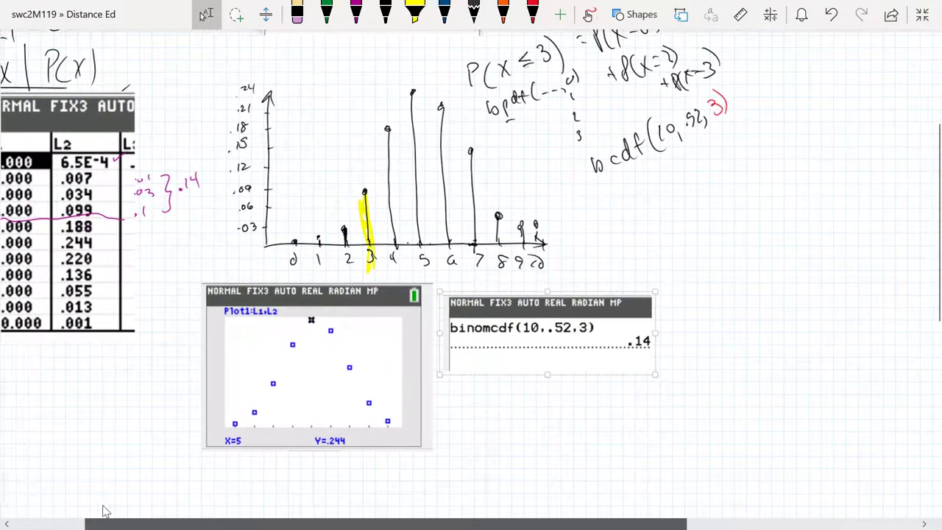
pyautogui.click(394, 83)
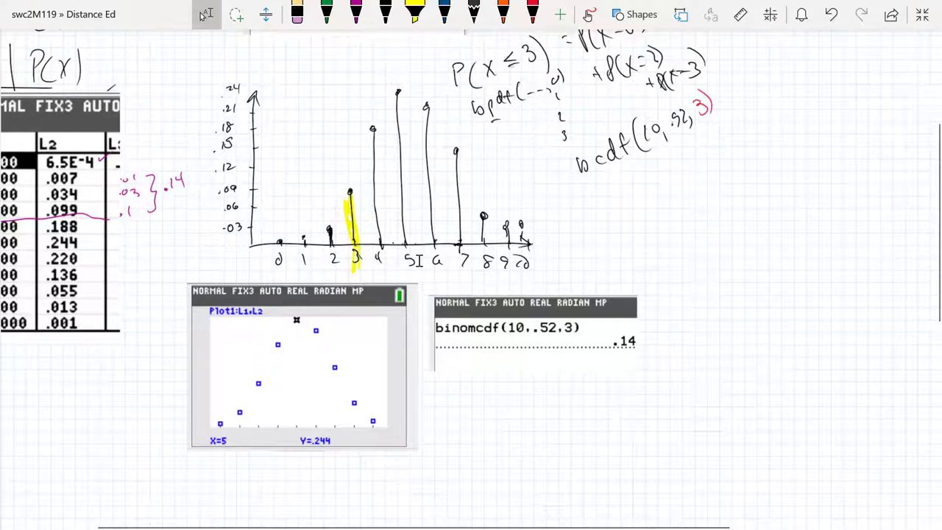
pyautogui.click(356, 14)
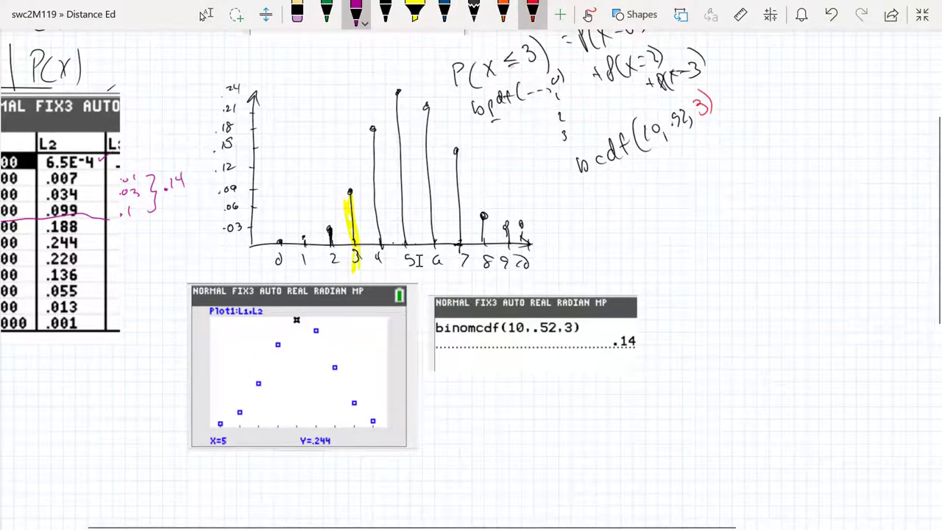
# - Sketch a red bell curve over the stems, then begin writing μ in black ink
pyautogui.click(532, 14)
pyautogui.moveTo(262, 250)
pyautogui.mouseDown()
pyautogui.moveTo(319, 225)
pyautogui.moveTo(382, 109)
pyautogui.moveTo(429, 110)
pyautogui.moveTo(497, 213)
pyautogui.moveTo(571, 235)
pyautogui.mouseUp()
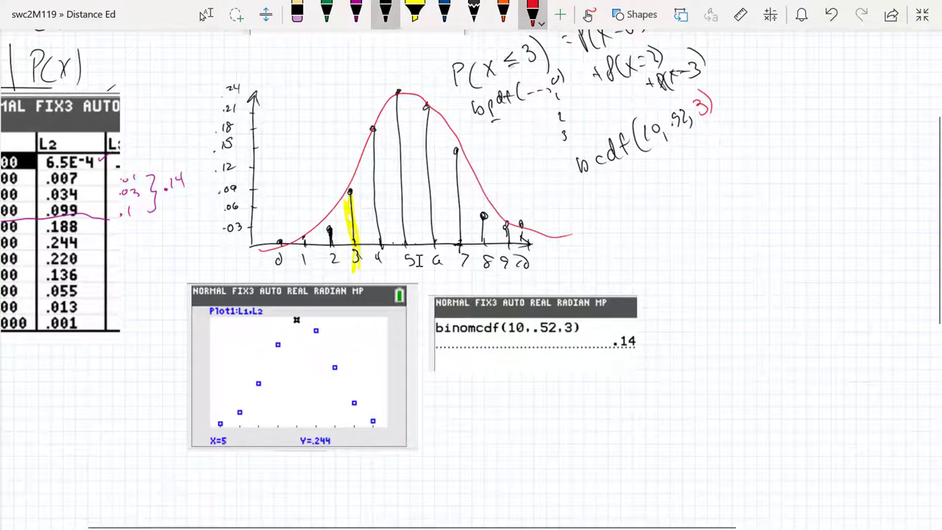
pyautogui.click(385, 14)
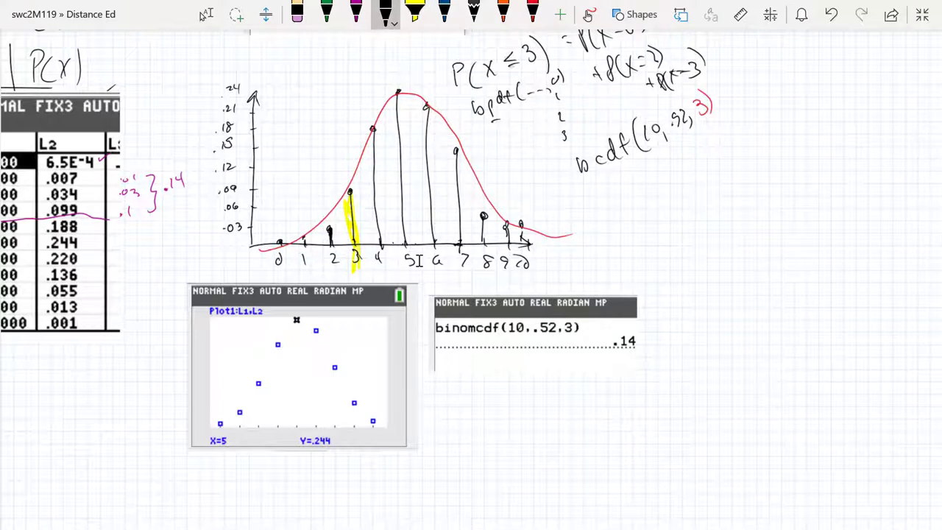
pyautogui.moveTo(678, 248); pyautogui.dragTo(701, 210)
# - Finish writing μ = np and erase the stray ovals drawn over the stems
pyautogui.moveTo(784, 190); pyautogui.dragTo(786, 203)
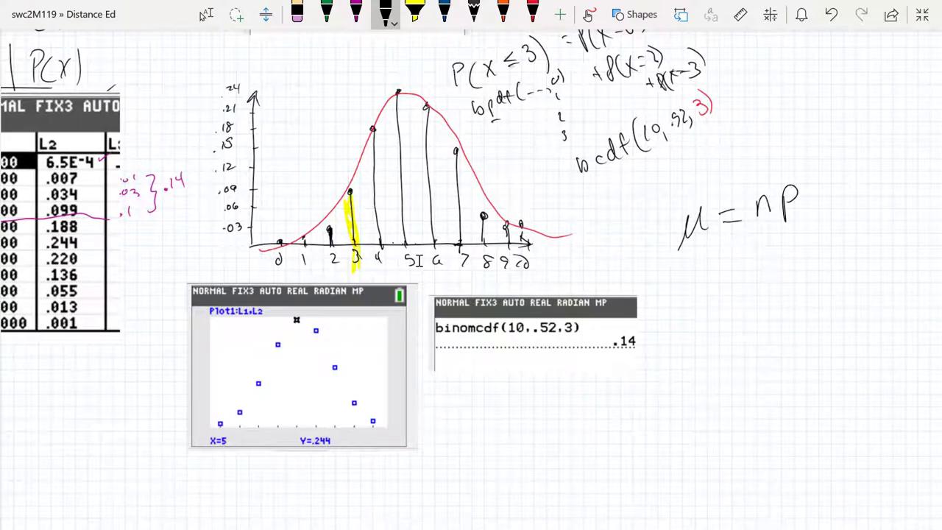
pyautogui.moveTo(448, 217)
pyautogui.mouseDown()
pyautogui.moveTo(454, 241)
pyautogui.moveTo(368, 231)
pyautogui.moveTo(470, 233)
pyautogui.moveTo(357, 254)
pyautogui.moveTo(471, 231)
pyautogui.moveTo(371, 298)
pyautogui.moveTo(451, 278)
pyautogui.moveTo(548, 436)
pyautogui.mouseUp()
pyautogui.click(296, 14)
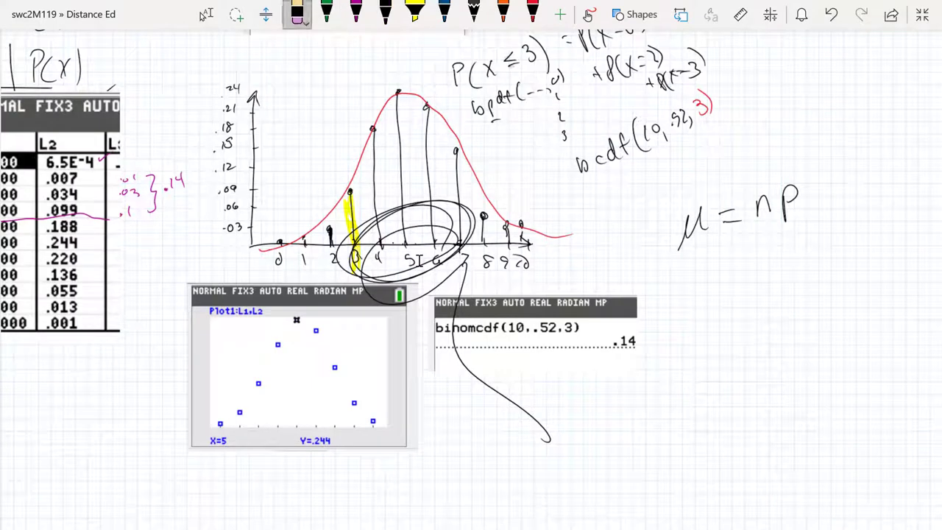
pyautogui.moveTo(368, 265); pyautogui.dragTo(464, 221)
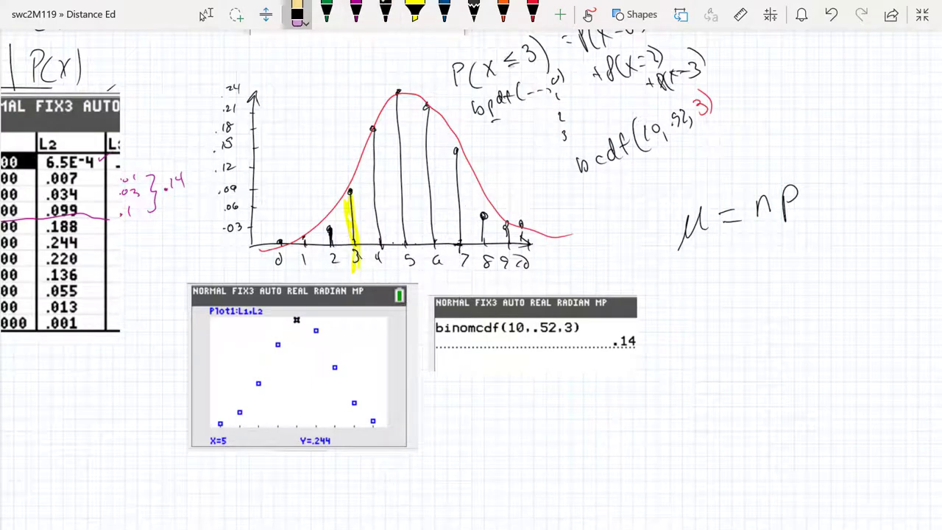
pyautogui.click(385, 14)
# - Write 10(0.52) = 5.2 under μ = np
pyautogui.moveTo(756, 253); pyautogui.dragTo(754, 280)
pyautogui.moveTo(774, 257)
pyautogui.mouseDown()
pyautogui.moveTo(763, 270)
pyautogui.moveTo(774, 257)
pyautogui.mouseUp()
pyautogui.moveTo(797, 240); pyautogui.dragTo(793, 274)
pyautogui.moveTo(810, 250)
pyautogui.mouseDown()
pyautogui.moveTo(800, 270)
pyautogui.moveTo(861, 250)
pyautogui.mouseUp()
pyautogui.click(820, 260)
pyautogui.moveTo(786, 295)
pyautogui.mouseDown()
pyautogui.moveTo(811, 294)
pyautogui.moveTo(829, 276)
pyautogui.moveTo(833, 289)
pyautogui.moveTo(871, 293)
pyautogui.mouseUp()
pyautogui.click(842, 293)
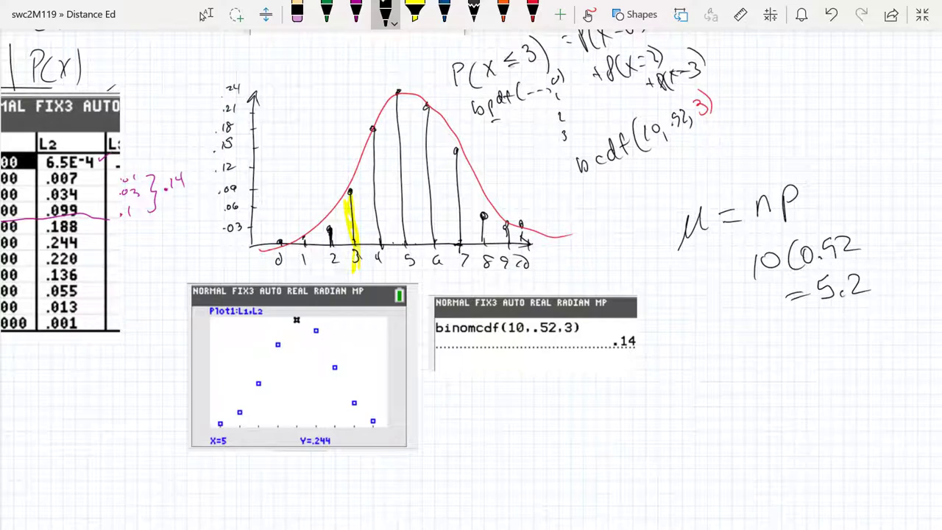
# - Write σ = √npq and begin √10(.52)(0.48 on the line below
pyautogui.moveTo(692, 358)
pyautogui.mouseDown()
pyautogui.moveTo(684, 354)
pyautogui.moveTo(713, 346)
pyautogui.mouseUp()
pyautogui.moveTo(929, 292); pyautogui.dragTo(930, 337)
pyautogui.moveTo(767, 346)
pyautogui.mouseDown()
pyautogui.moveTo(822, 320)
pyautogui.moveTo(783, 355)
pyautogui.moveTo(807, 362)
pyautogui.moveTo(846, 359)
pyautogui.mouseUp()
pyautogui.moveTo(734, 436)
pyautogui.mouseDown()
pyautogui.moveTo(748, 410)
pyautogui.moveTo(866, 376)
pyautogui.mouseUp()
pyautogui.moveTo(782, 418)
pyautogui.mouseDown()
pyautogui.moveTo(798, 442)
pyautogui.moveTo(823, 424)
pyautogui.moveTo(816, 439)
pyautogui.moveTo(848, 417)
pyautogui.mouseUp()
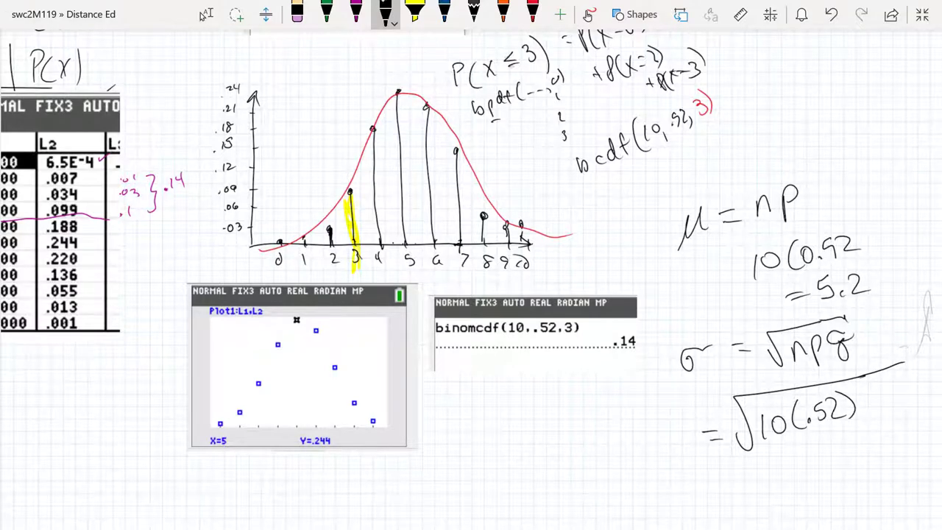
pyautogui.hscroll(5, 471, 280)
pyautogui.moveTo(748, 384); pyautogui.dragTo(742, 411)
pyautogui.moveTo(758, 390)
pyautogui.mouseDown()
pyautogui.moveTo(749, 400)
pyautogui.moveTo(757, 386)
pyautogui.moveTo(783, 390)
pyautogui.moveTo(783, 399)
pyautogui.mouseUp()
pyautogui.click(767, 398)
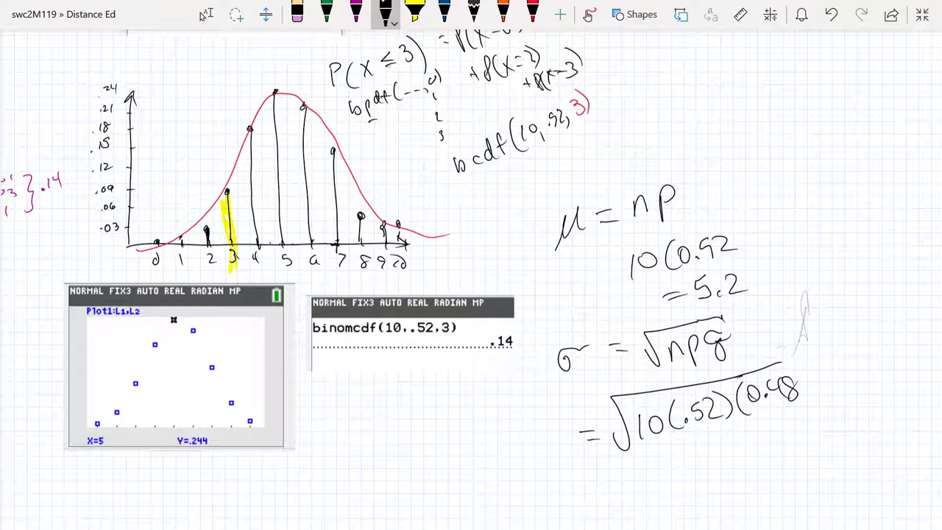